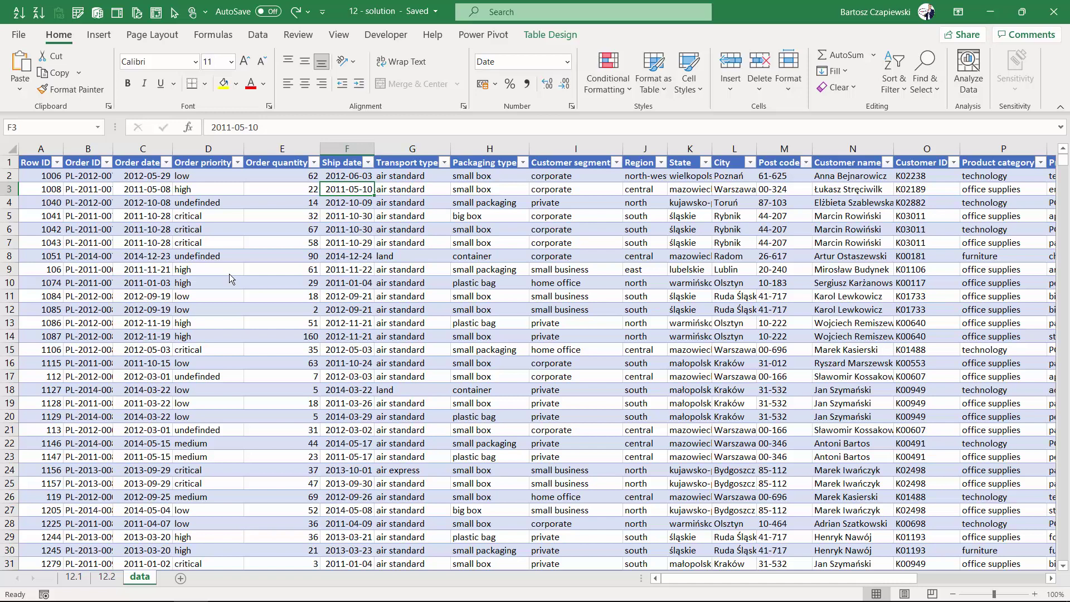
Step: Enter the headers Year, Month, Week and Day of the week in Y1:AB1 after Profit
{"action": "key", "text": "Up"}
{"action": "key", "text": "Up"}
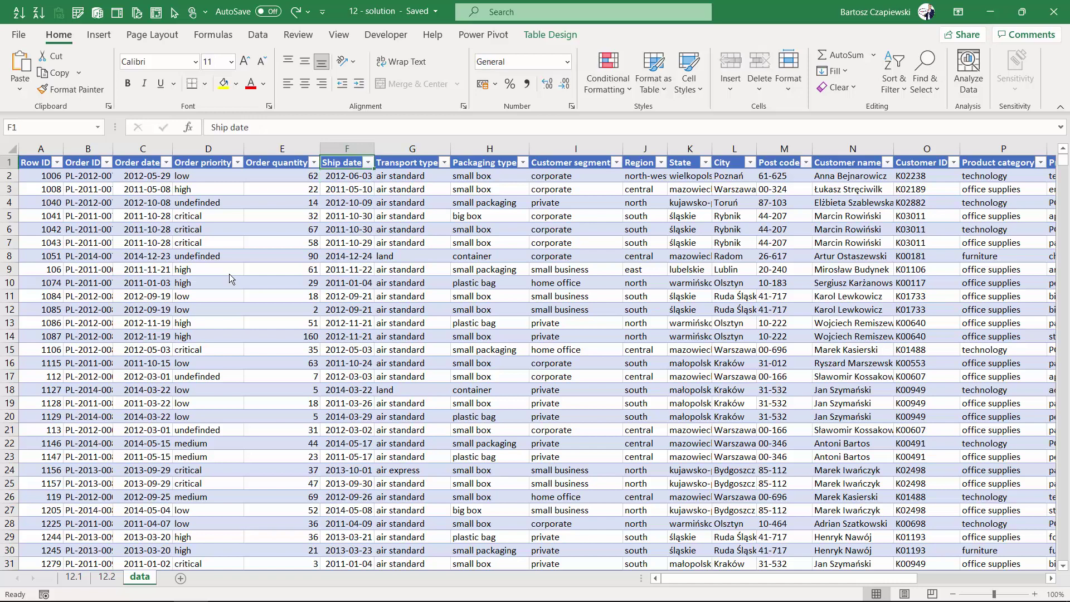
{"action": "key", "text": "Right"}
{"action": "key", "text": "Right"}
{"action": "key", "text": "Right"}
{"action": "key", "text": "Right"}
{"action": "key", "text": "Right"}
{"action": "key", "text": "Right"}
{"action": "key", "text": "Right"}
{"action": "key", "text": "Right"}
{"action": "key", "text": "Right"}
{"action": "key", "text": "Right"}
{"action": "key", "text": "Right"}
{"action": "key", "text": "Right"}
{"action": "key", "text": "Right"}
{"action": "key", "text": "Right"}
{"action": "key", "text": "Right"}
{"action": "key", "text": "Right"}
{"action": "key", "text": "Right"}
{"action": "key", "text": "Right"}
{"action": "key", "text": "Right"}
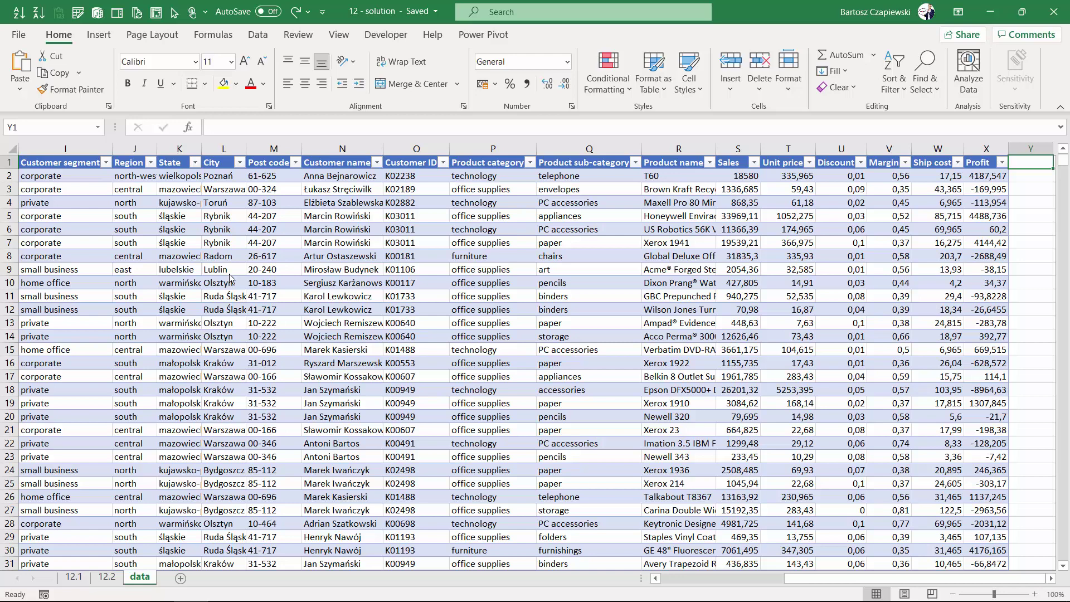
{"action": "type", "text": "Year"}
{"action": "key", "text": "Tab"}
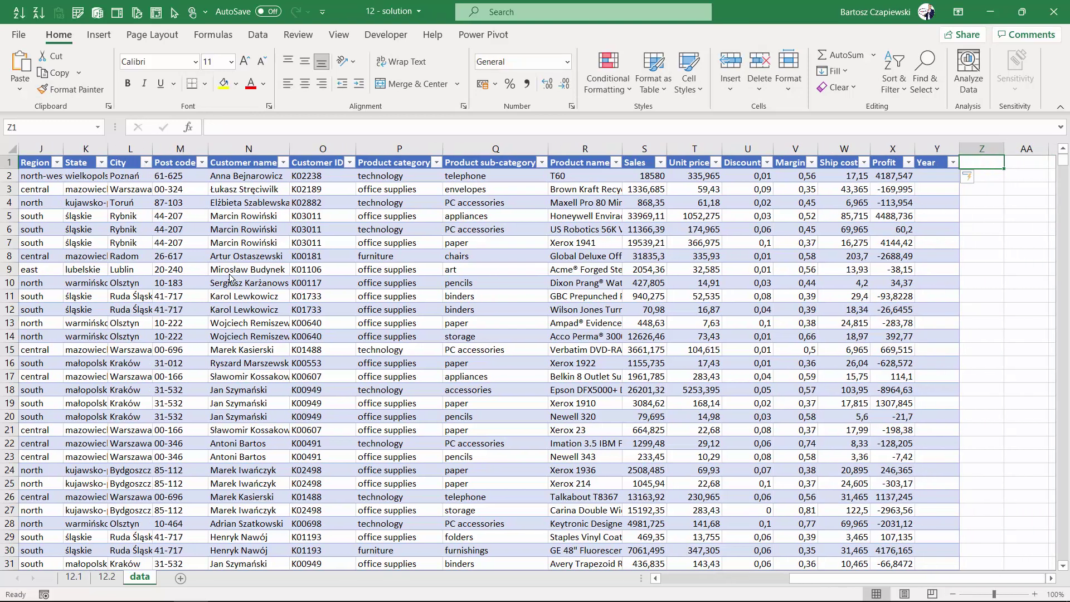
{"action": "type", "text": "Month"}
{"action": "key", "text": "Tab"}
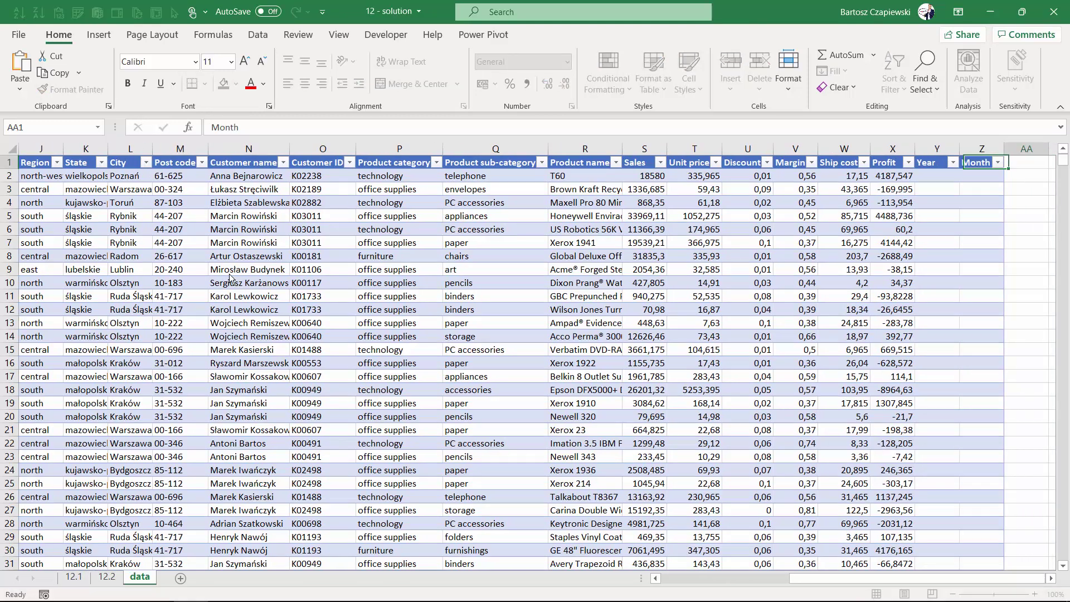
{"action": "type", "text": "Week"}
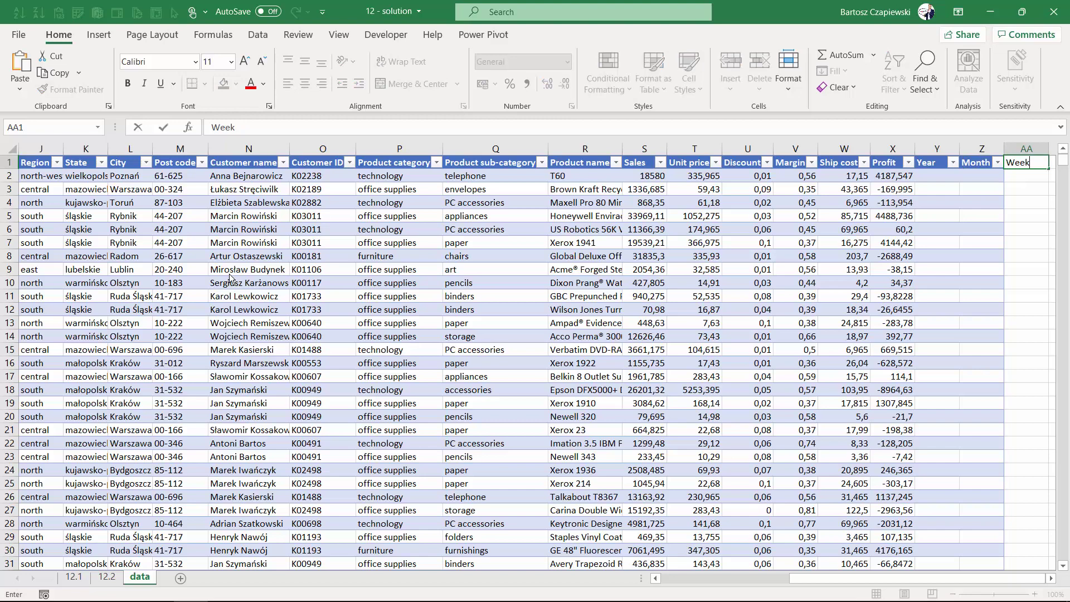
{"action": "key", "text": "Tab"}
{"action": "type", "text": "D"}
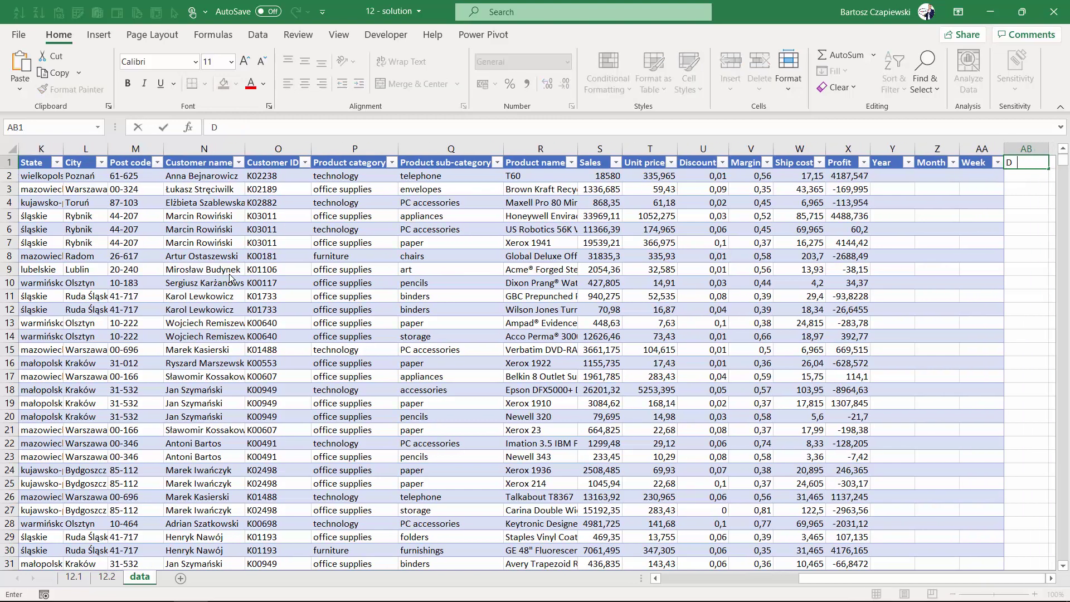
{"action": "type", "text": "ay of the week"}
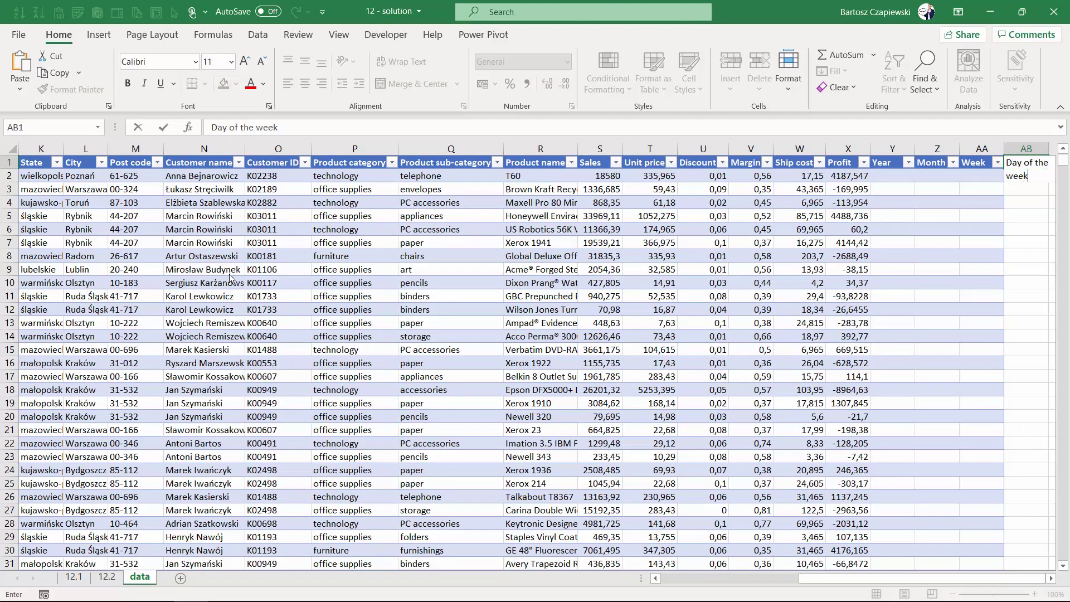
{"action": "key", "text": "Return"}
Step: Fill the Year column with =YEAR([@[Order date]])
{"action": "type", "text": "=YEAR("}
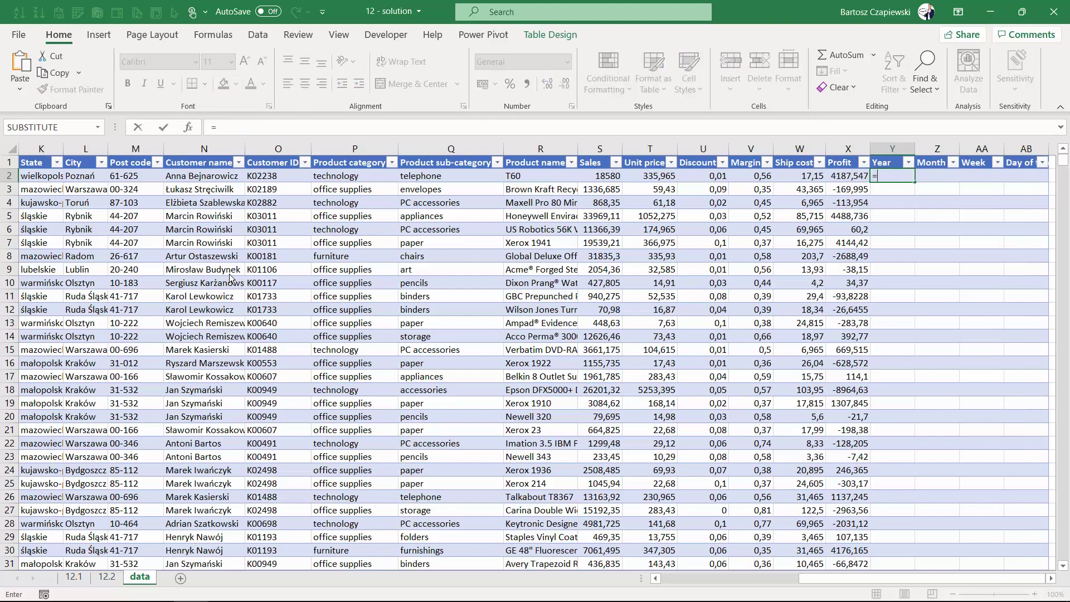
{"action": "key", "text": "Left"}
{"action": "key", "text": "Left"}
{"action": "key", "text": "Left"}
{"action": "key", "text": "Left"}
{"action": "key", "text": "Left"}
{"action": "key", "text": "Left"}
{"action": "key", "text": "Left"}
{"action": "key", "text": "Left"}
{"action": "key", "text": "Left"}
{"action": "key", "text": "Left"}
{"action": "key", "text": "Left"}
{"action": "key", "text": "Left"}
{"action": "key", "text": "Left"}
{"action": "key", "text": "Left"}
{"action": "key", "text": "Left"}
{"action": "key", "text": "Left"}
{"action": "key", "text": "Left"}
{"action": "key", "text": "Left"}
{"action": "key", "text": "Left"}
{"action": "key", "text": "Left"}
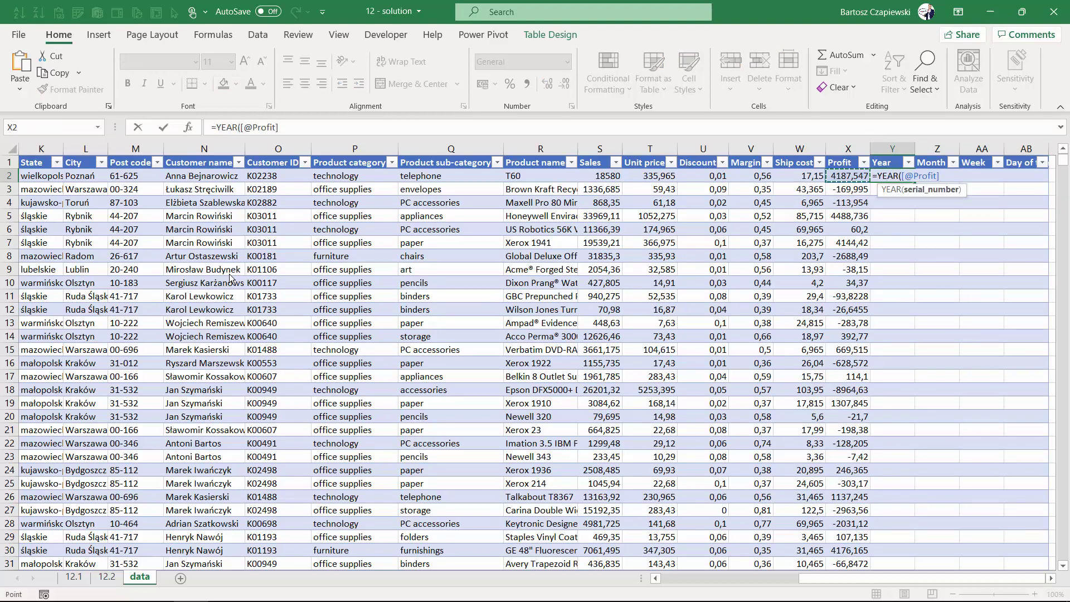
{"action": "key", "text": "Right"}
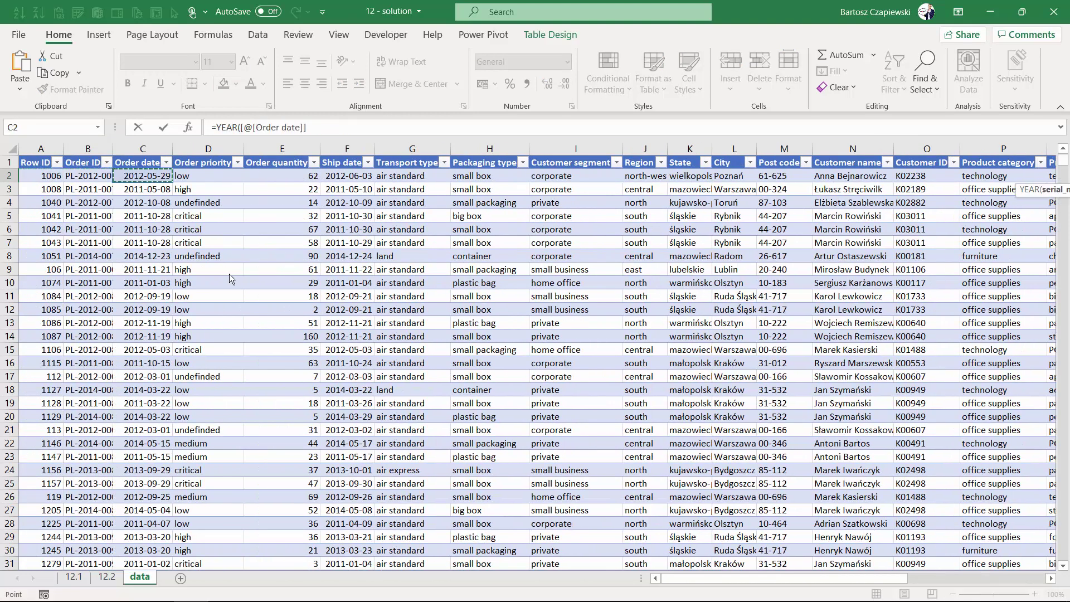
{"action": "key", "text": "Tab"}
Step: Fill the Month column with =MONTH([@[Order date]])
{"action": "type", "text": "=mo"}
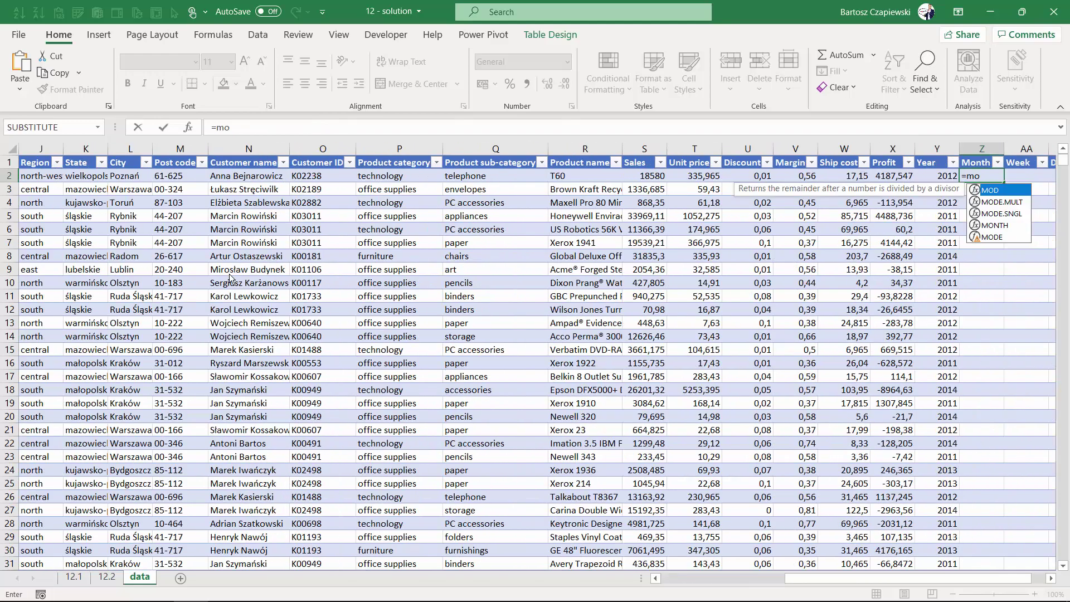
{"action": "key", "text": "Down"}
{"action": "key", "text": "Down"}
{"action": "key", "text": "Down"}
{"action": "key", "text": "Down"}
{"action": "key", "text": "Tab"}
{"action": "key", "text": "Left"}
{"action": "key", "text": "Left"}
{"action": "key", "text": "Left"}
{"action": "key", "text": "Left"}
{"action": "key", "text": "Left"}
{"action": "key", "text": "Left"}
{"action": "key", "text": "Left"}
{"action": "key", "text": "Left"}
{"action": "key", "text": "Left"}
{"action": "key", "text": "Left"}
{"action": "key", "text": "Left"}
{"action": "key", "text": "Left"}
{"action": "key", "text": "Left"}
{"action": "key", "text": "Left"}
{"action": "key", "text": "Left"}
{"action": "key", "text": "Left"}
{"action": "key", "text": "Left"}
{"action": "key", "text": "Left"}
{"action": "key", "text": "Left"}
{"action": "key", "text": "Left"}
{"action": "key", "text": "Left"}
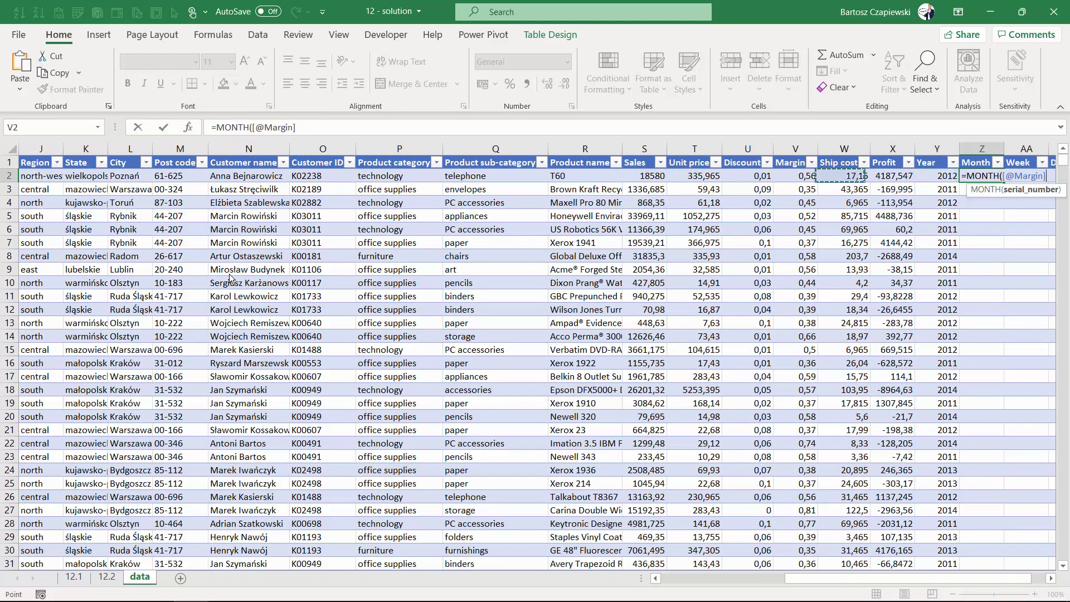
{"action": "key", "text": "Tab"}
Step: Fill the Week column with =WEEKNUM([@[Order date]];2) so weeks start on Monday
{"action": "type", "text": "=week"}
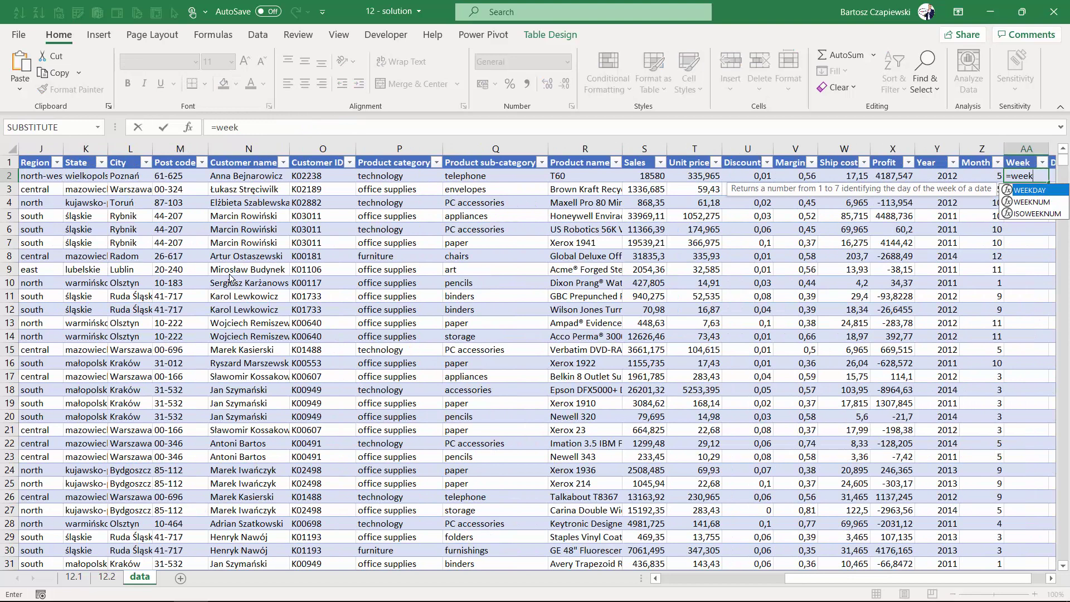
{"action": "key", "text": "Down"}
{"action": "key", "text": "Tab"}
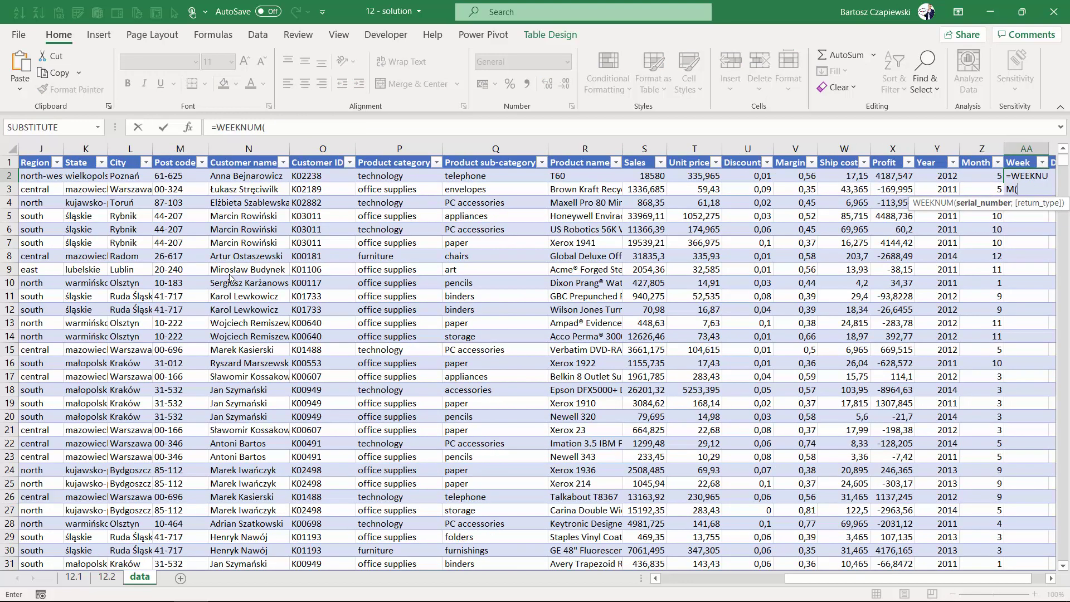
{"action": "key", "text": "Left"}
{"action": "key", "text": "Left"}
{"action": "key", "text": "Left"}
{"action": "key", "text": "Left"}
{"action": "key", "text": "Left"}
{"action": "key", "text": "Left"}
{"action": "key", "text": "Left"}
{"action": "key", "text": "Left"}
{"action": "key", "text": "Left"}
{"action": "key", "text": "Left"}
{"action": "key", "text": "Left"}
{"action": "key", "text": "Left"}
{"action": "key", "text": "Left"}
{"action": "key", "text": "Left"}
{"action": "key", "text": "Left"}
{"action": "key", "text": "Left"}
{"action": "key", "text": "Left"}
{"action": "key", "text": "Left"}
{"action": "key", "text": "Left"}
{"action": "key", "text": "Left"}
{"action": "type", "text": ";2"}
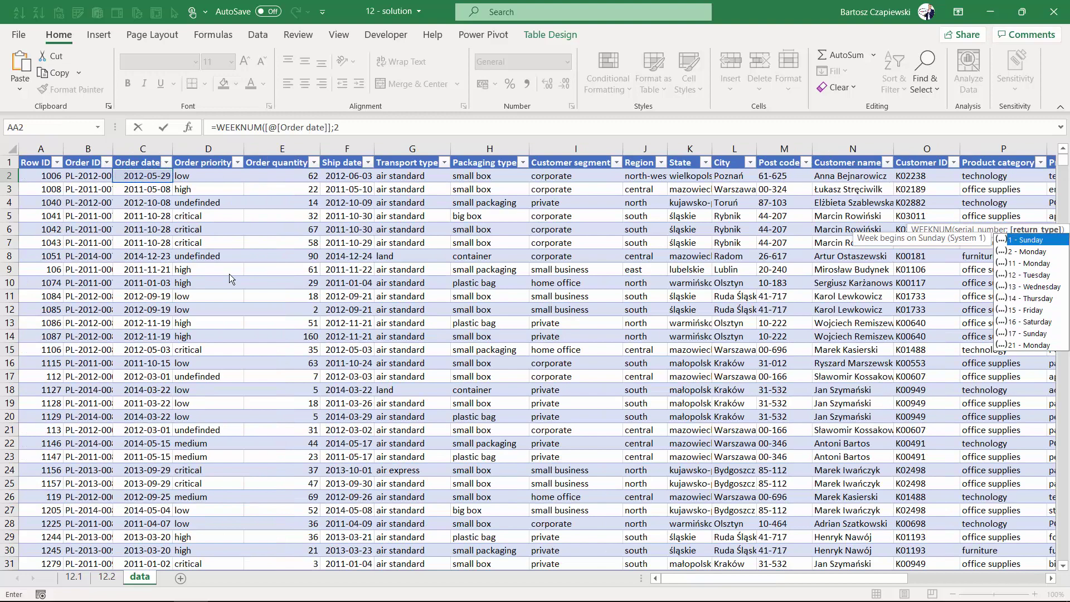
{"action": "type", "text": ")"}
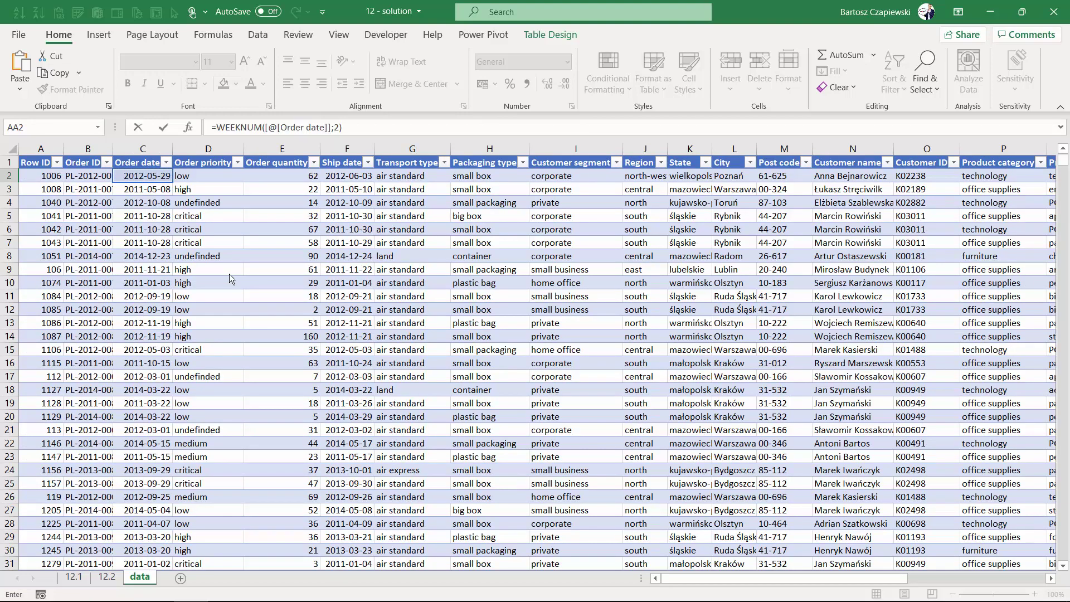
{"action": "key", "text": "Tab"}
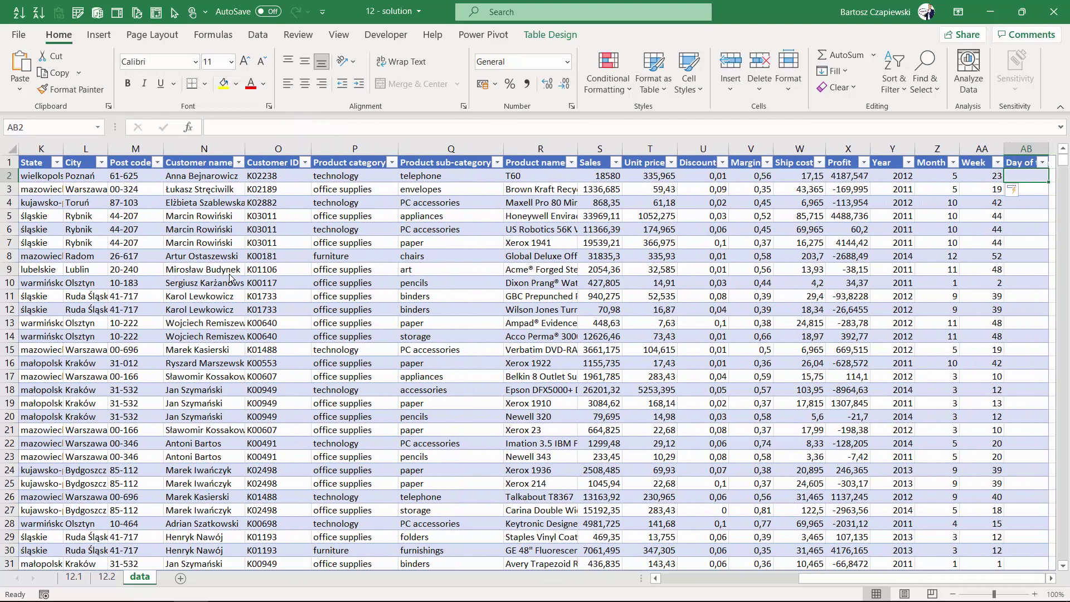
Step: Fill Day of the week with =TEXT([@[Order date]];"ddd") to show abbreviated weekday names
{"action": "type", "text": "=text"}
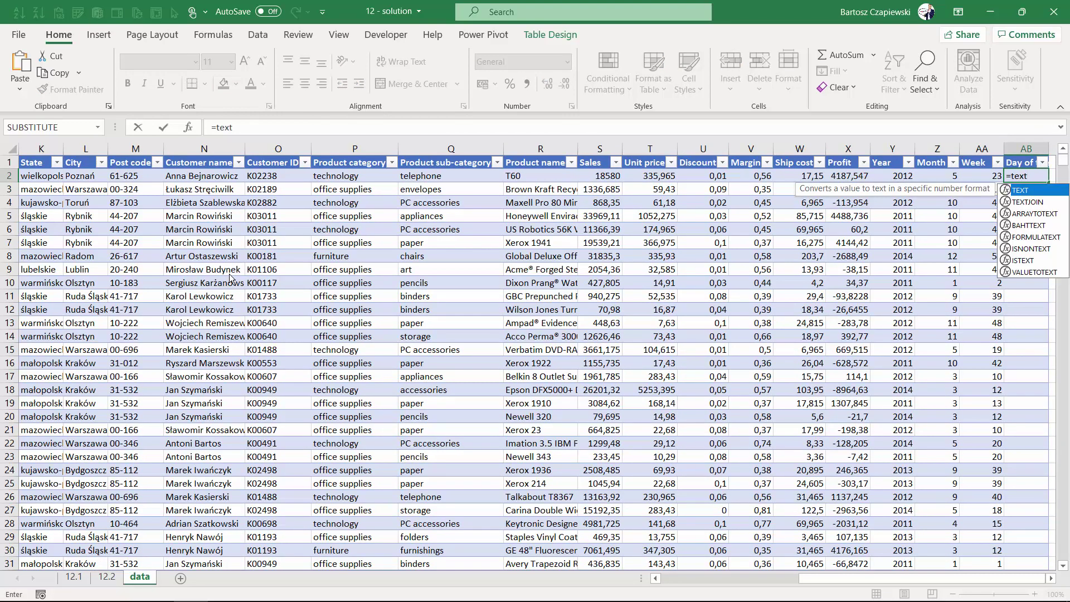
{"action": "key", "text": "Tab"}
{"action": "key", "text": "ctrl+Left"}
{"action": "key", "text": "Right"}
{"action": "key", "text": "Right"}
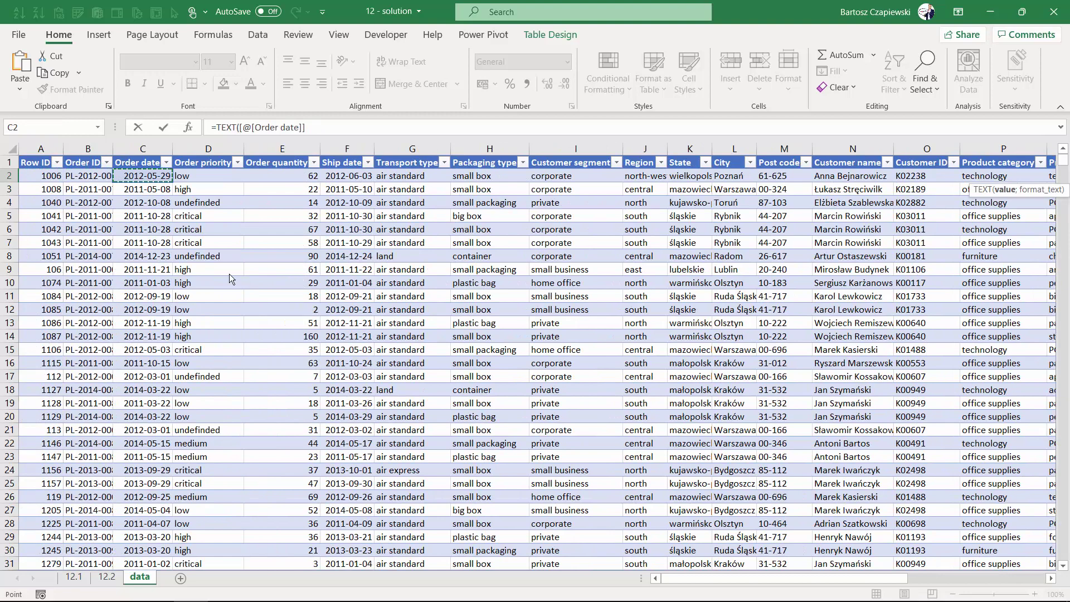
{"action": "type", "text": ";"}
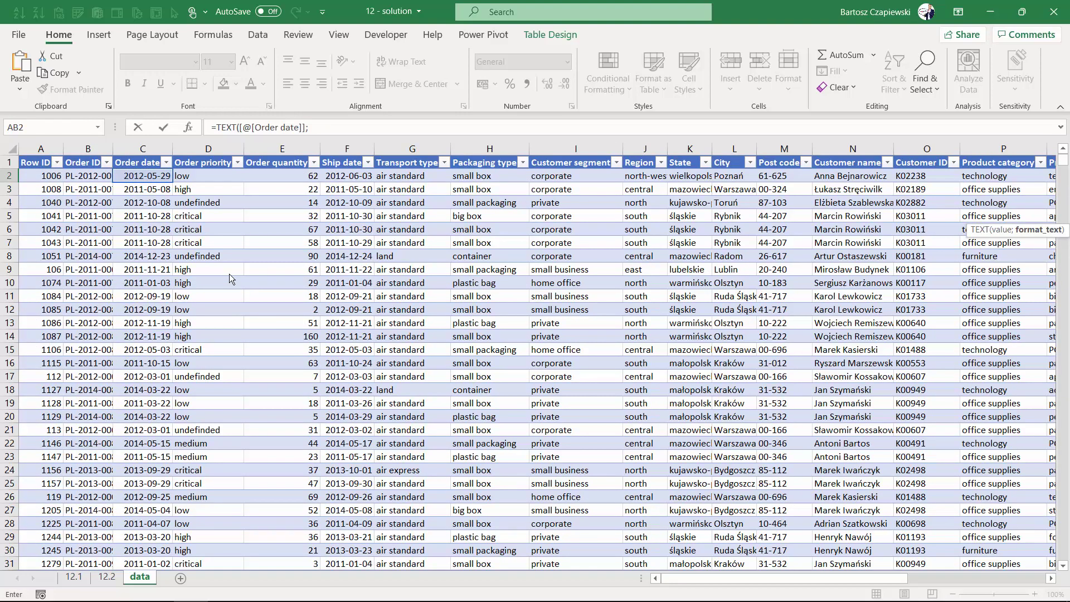
{"action": "type", "text": "\"ddd\""}
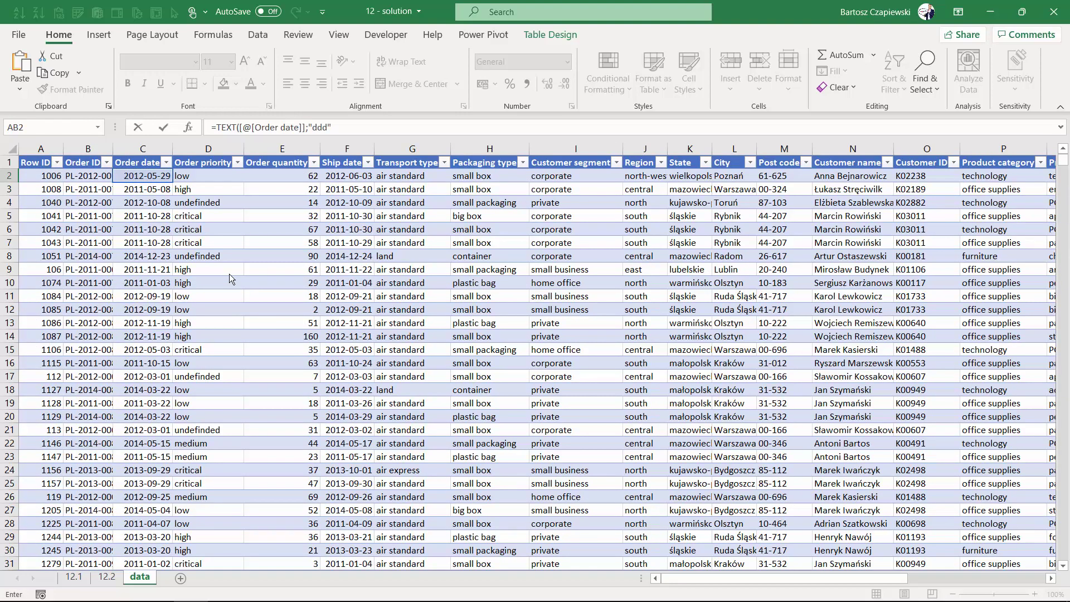
{"action": "key", "text": "Return"}
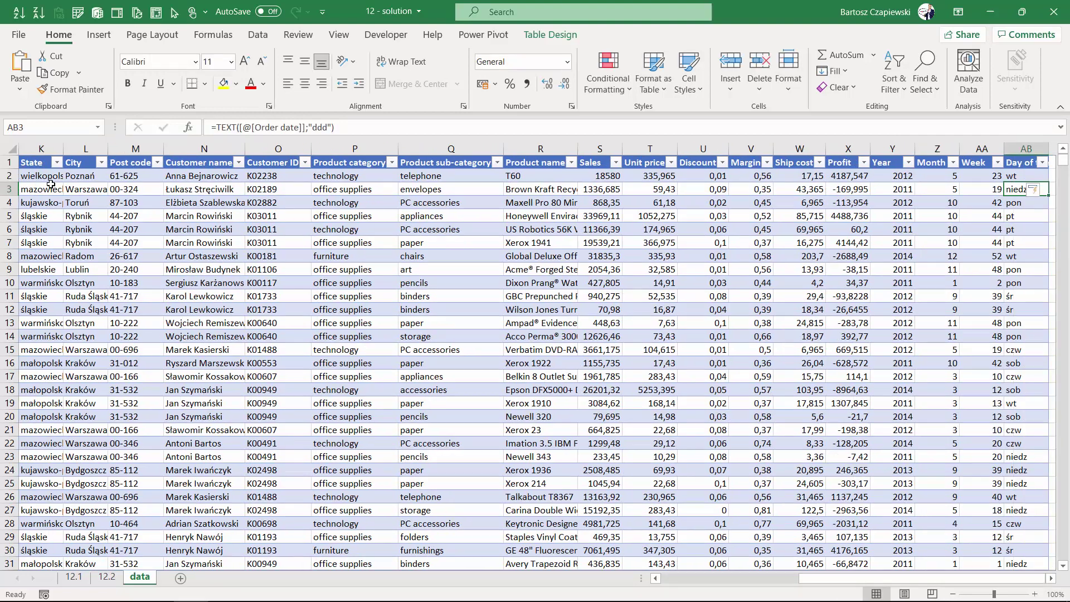
{"action": "left_click", "coordinate": [204, 188]}
Step: Insert a PivotTable from the orders table on new Sheet3 and refresh it
{"action": "left_click", "coordinate": [98, 34]}
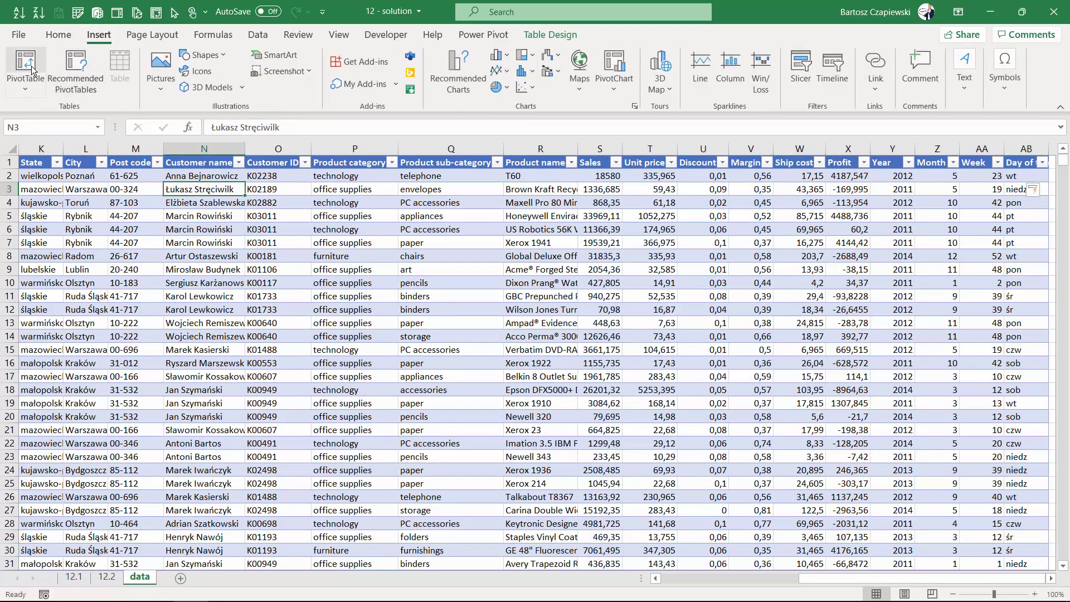
{"action": "left_click", "coordinate": [25, 66]}
{"action": "left_click", "coordinate": [725, 383]}
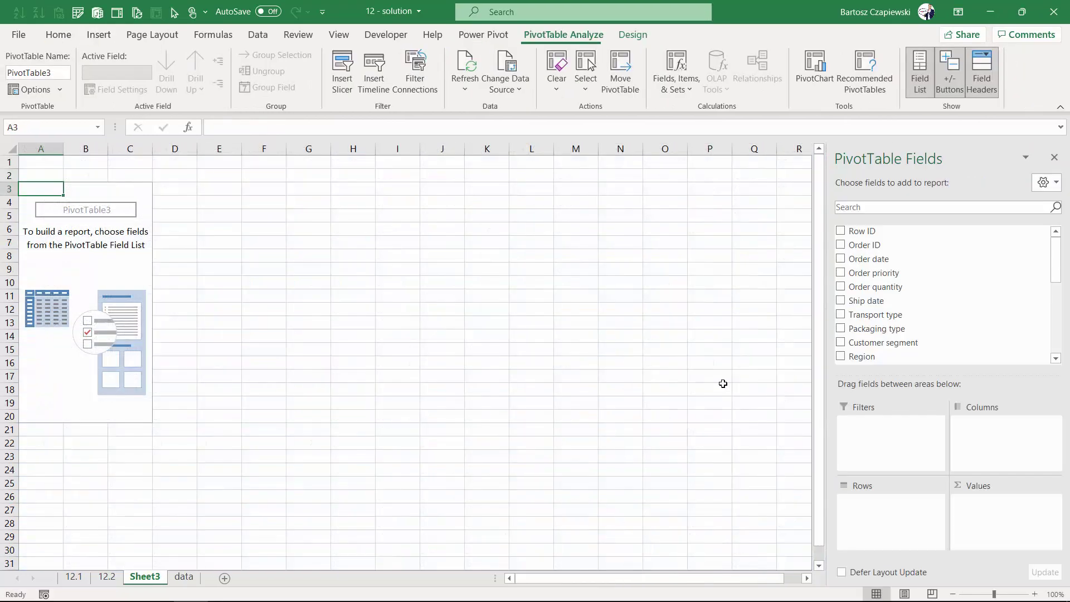
{"action": "left_click", "coordinate": [97, 204]}
{"action": "right_click", "coordinate": [97, 204]}
{"action": "left_click", "coordinate": [151, 261]}
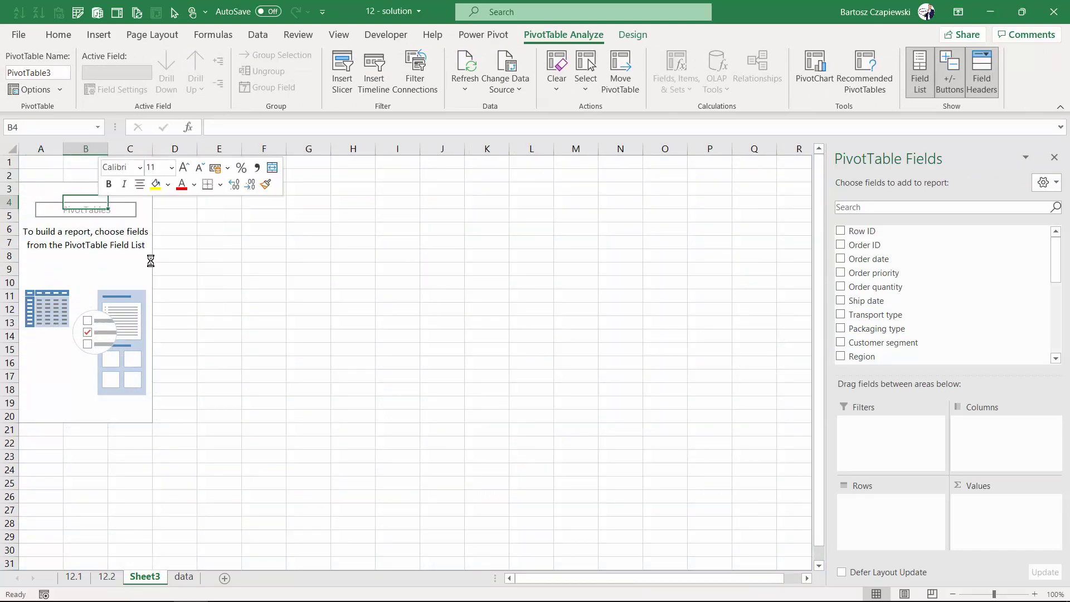
{"action": "left_click_drag", "start_coordinate": [1056, 253], "coordinate": [1060, 335]}
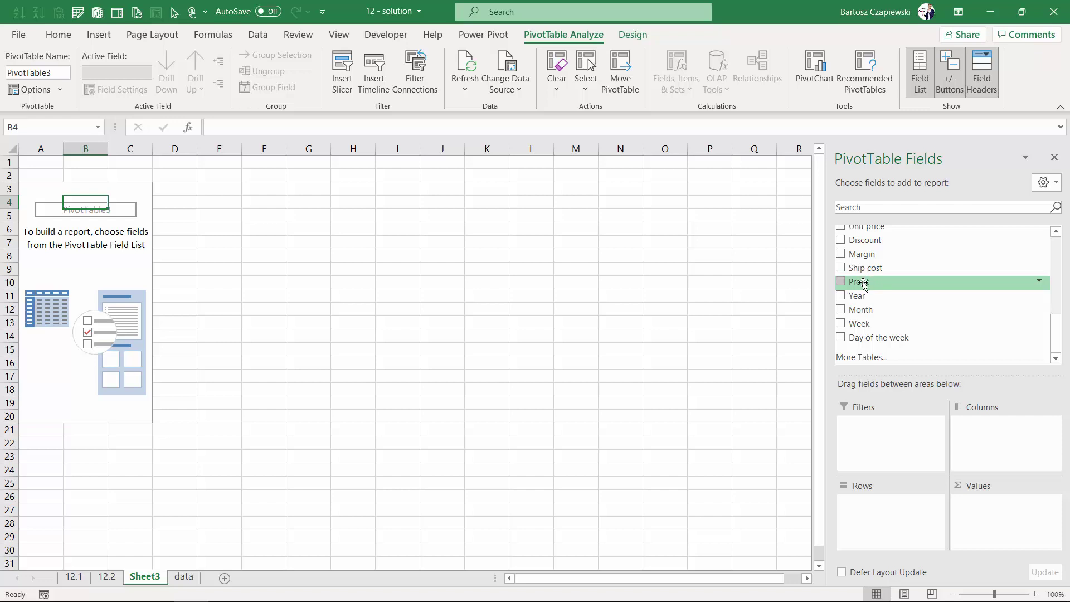
Step: Put Profit in Values, Year in Filters, and Month then Week in Rows
{"action": "left_click_drag", "start_coordinate": [863, 283], "coordinate": [978, 493]}
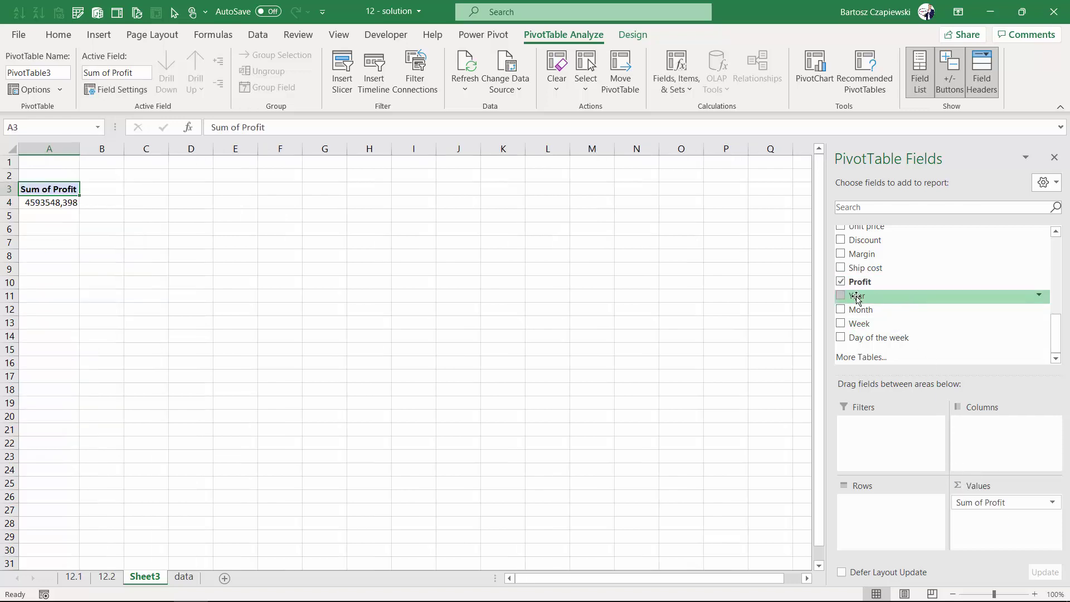
{"action": "left_click_drag", "start_coordinate": [856, 297], "coordinate": [878, 517]}
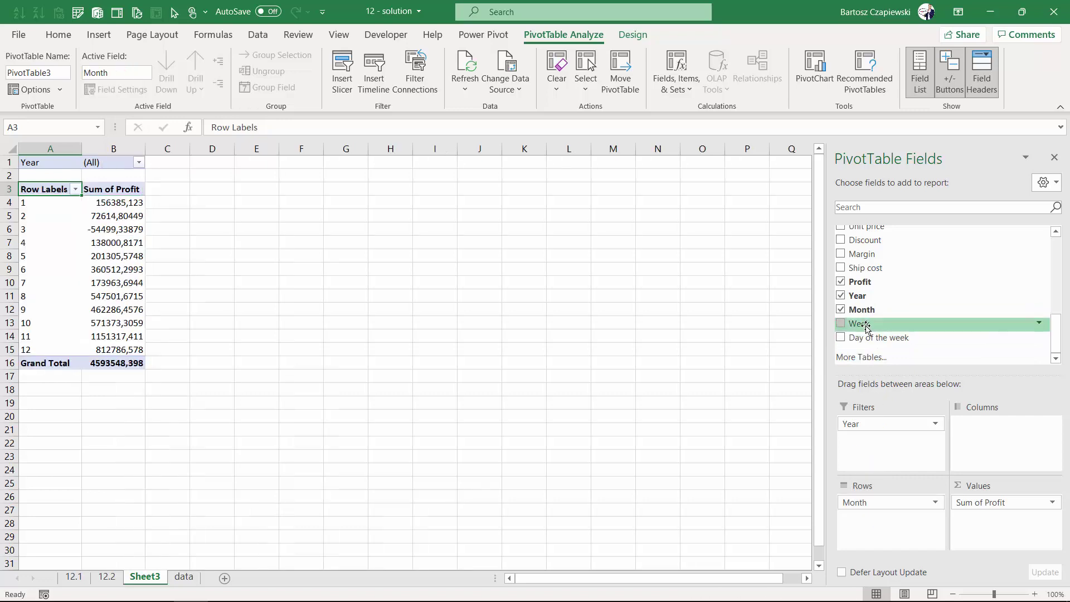
{"action": "left_click_drag", "start_coordinate": [867, 329], "coordinate": [903, 532]}
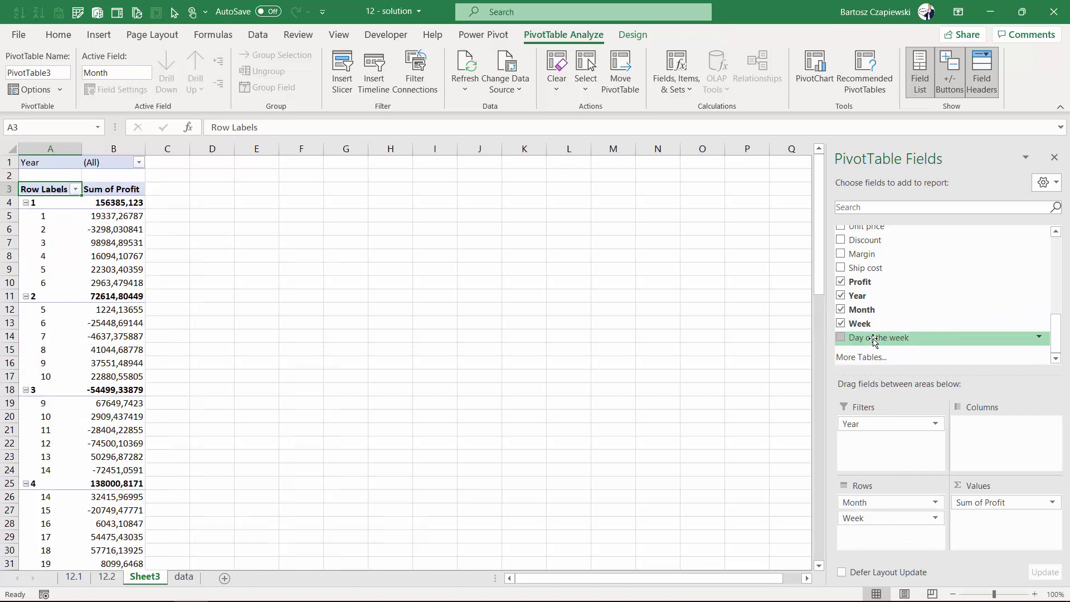
{"action": "left_click_drag", "start_coordinate": [875, 338], "coordinate": [1011, 448]}
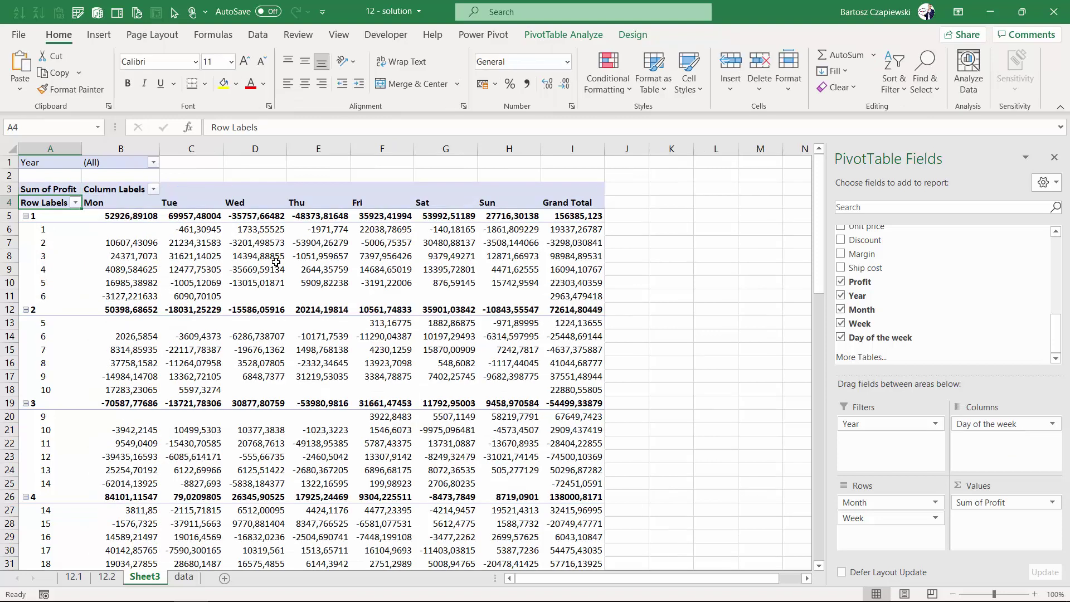
Step: Turn Grand Totals off for rows and columns and set Do Not Show Subtotals
{"action": "left_click", "coordinate": [579, 34]}
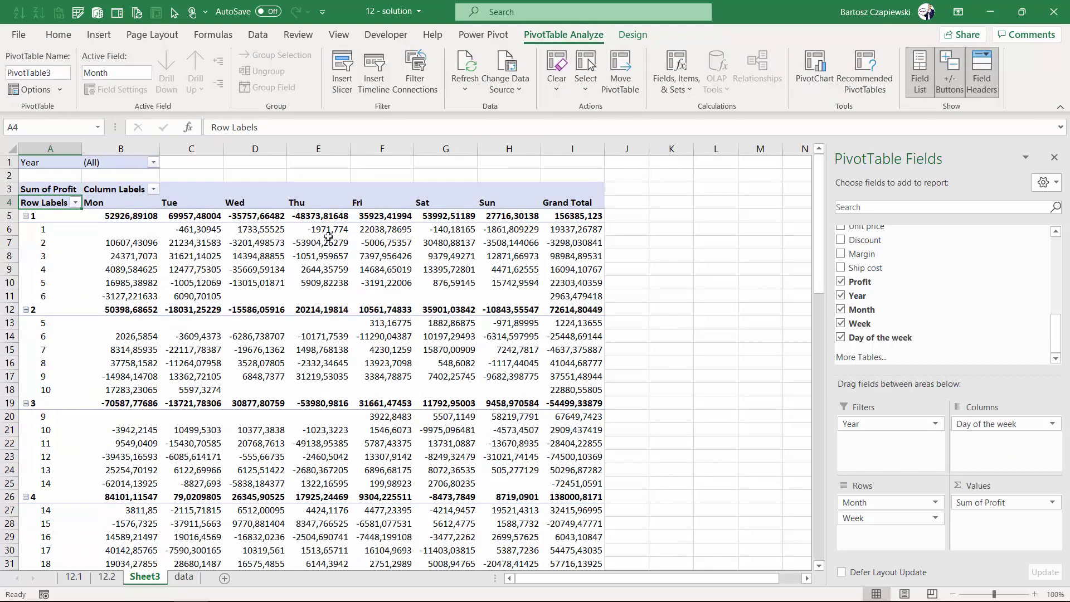
{"action": "left_click", "coordinate": [632, 35]}
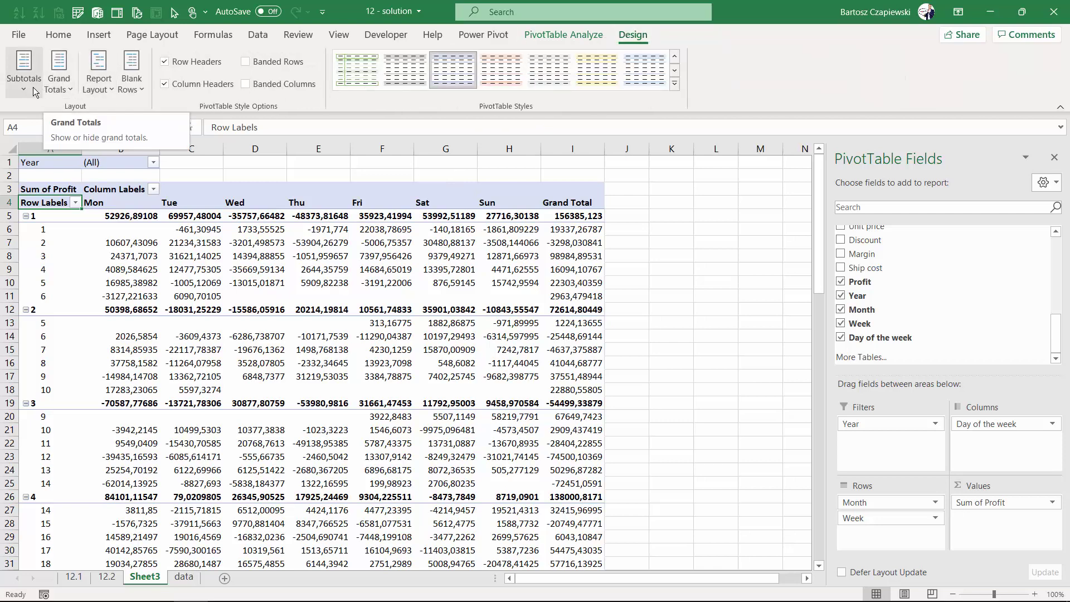
{"action": "left_click", "coordinate": [63, 88]}
{"action": "left_click", "coordinate": [112, 109]}
{"action": "left_click", "coordinate": [23, 70]}
{"action": "left_click", "coordinate": [88, 110]}
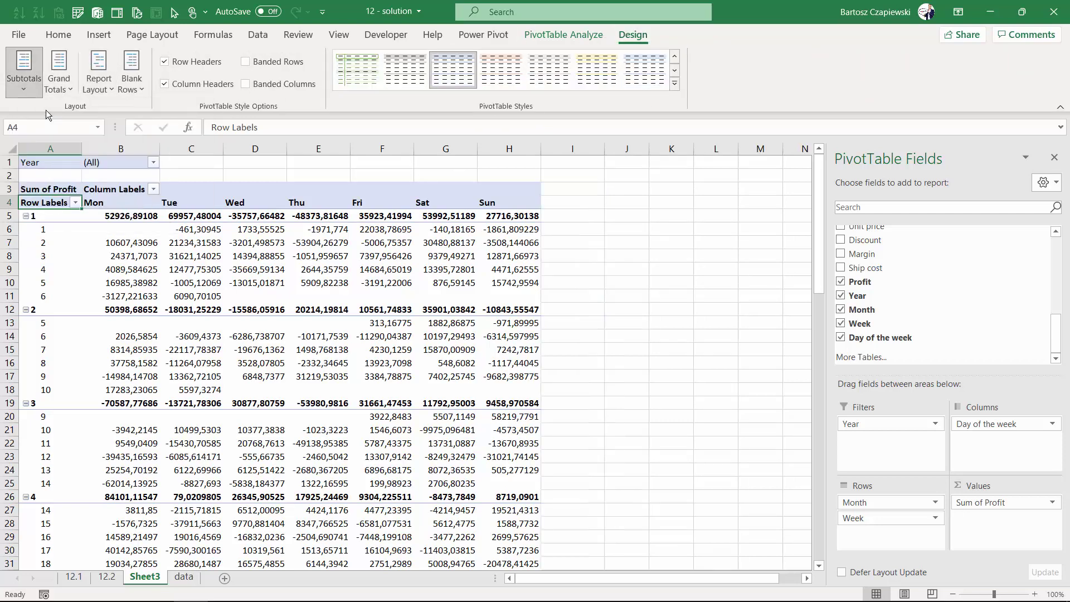
{"action": "left_click", "coordinate": [189, 229]}
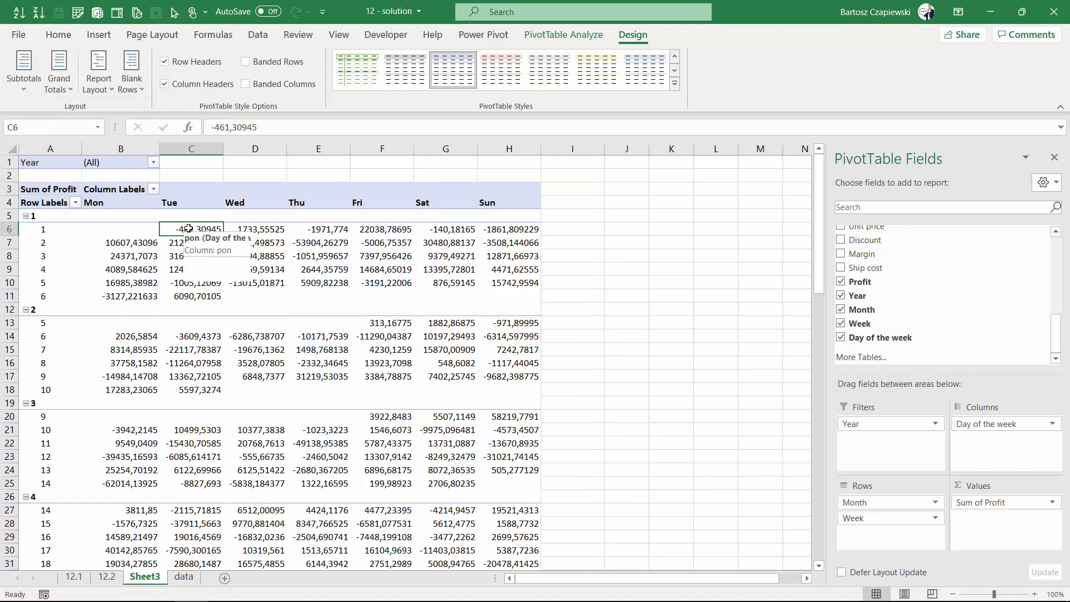
Step: Format the Profit values as Number with 0 decimal places and a 1000 separator
{"action": "right_click", "coordinate": [189, 228]}
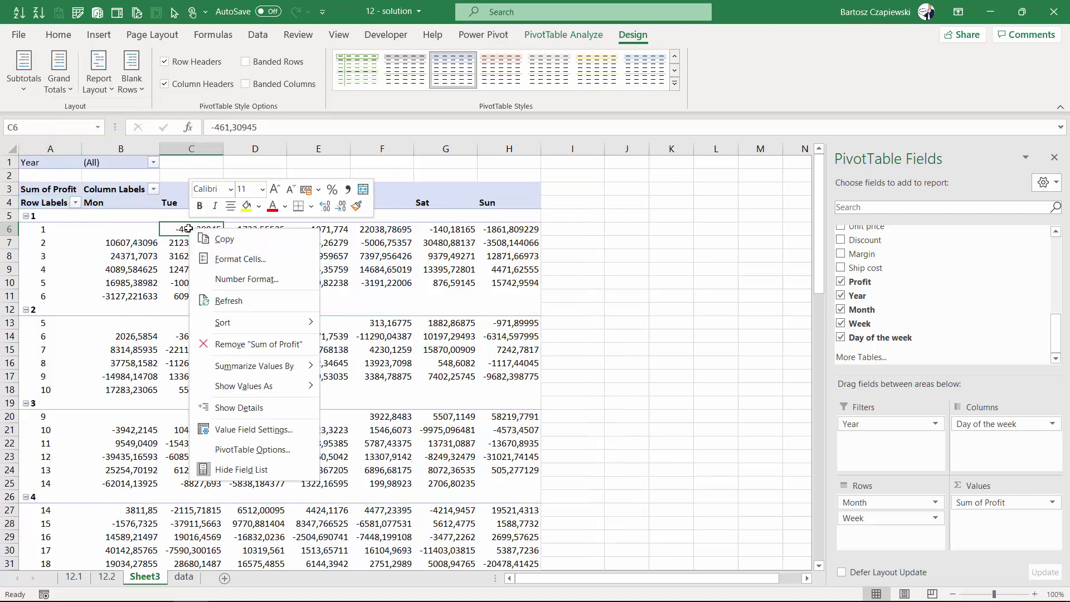
{"action": "left_click", "coordinate": [235, 279]}
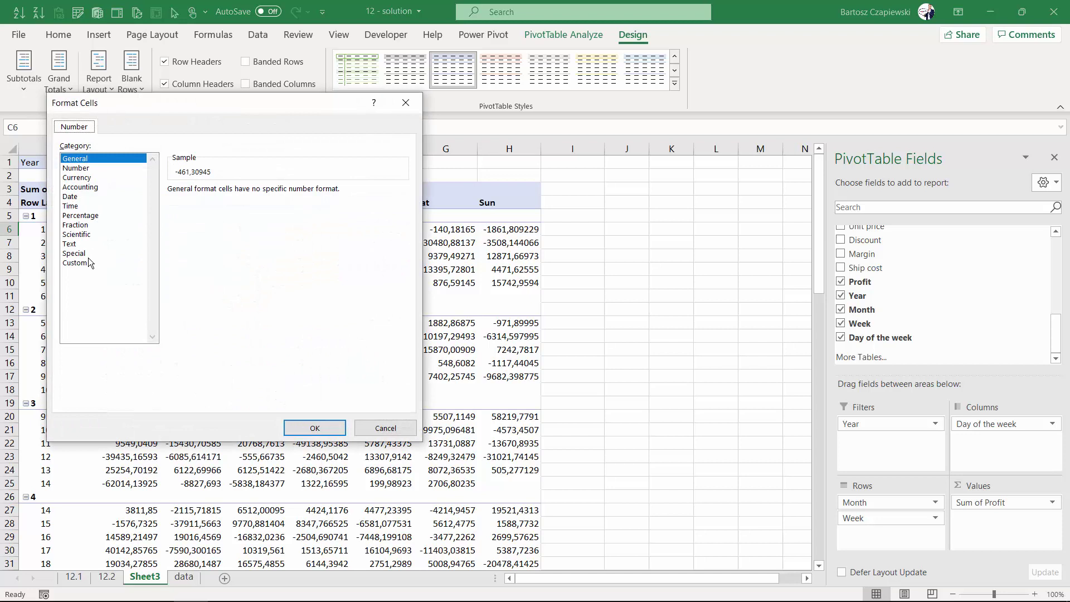
{"action": "left_click", "coordinate": [75, 168]}
{"action": "left_click", "coordinate": [265, 194]}
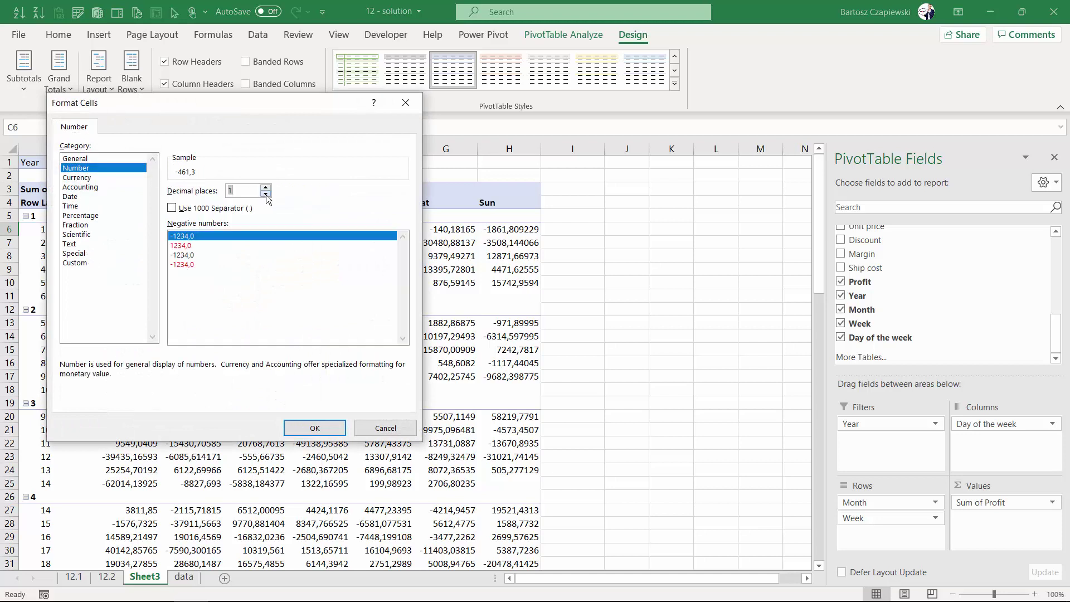
{"action": "left_click", "coordinate": [266, 194]}
{"action": "left_click", "coordinate": [173, 208]}
{"action": "left_click", "coordinate": [313, 428]}
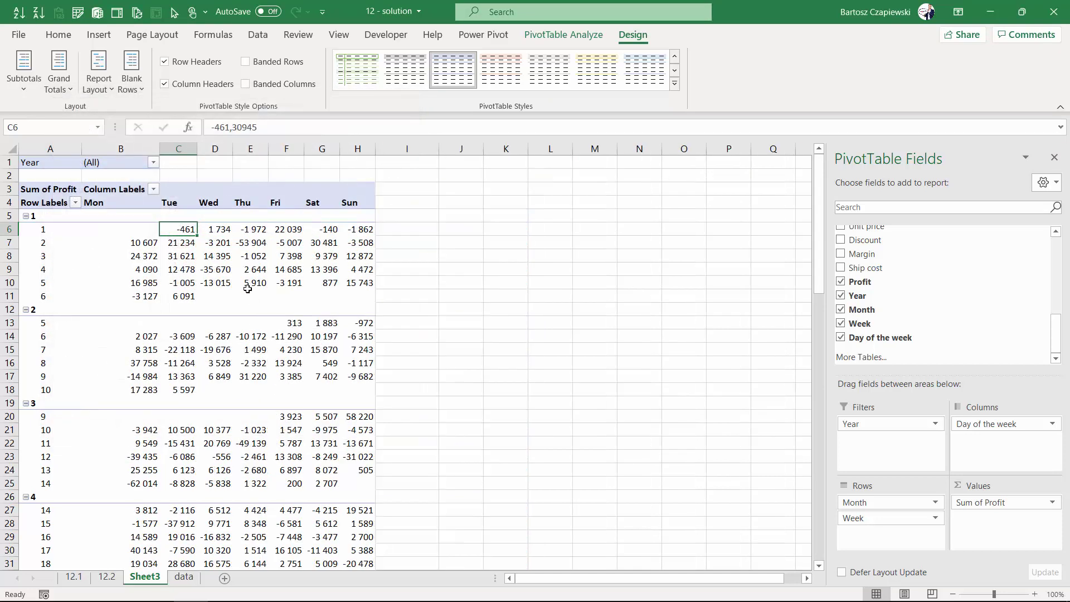
Step: Apply a Blue-White-Red color scale to all Sum of Profit cells for Week and Day of the week
{"action": "left_click", "coordinate": [58, 35]}
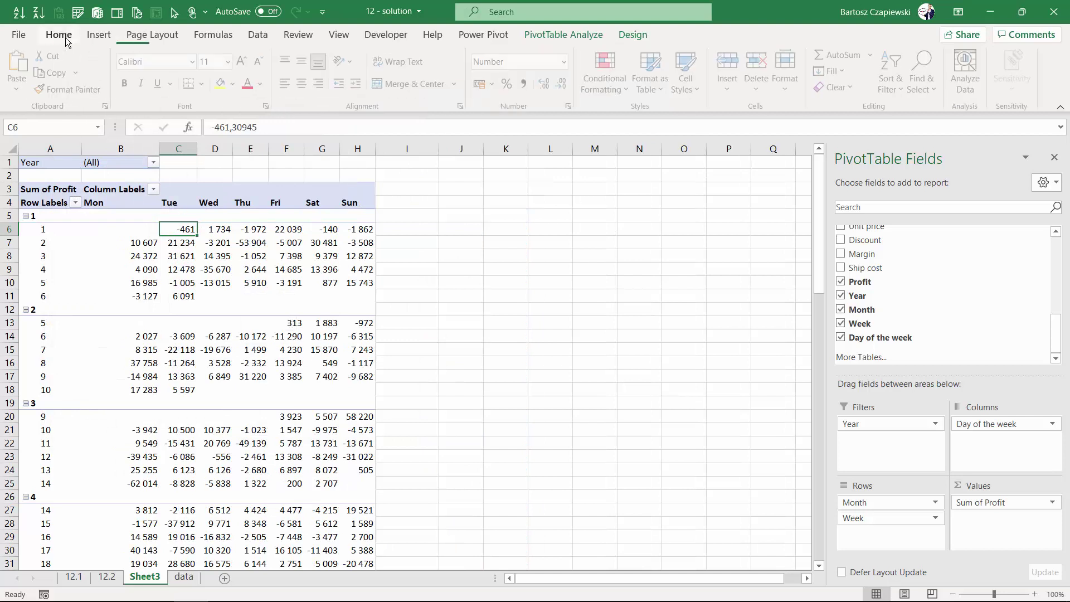
{"action": "left_click", "coordinate": [604, 89]}
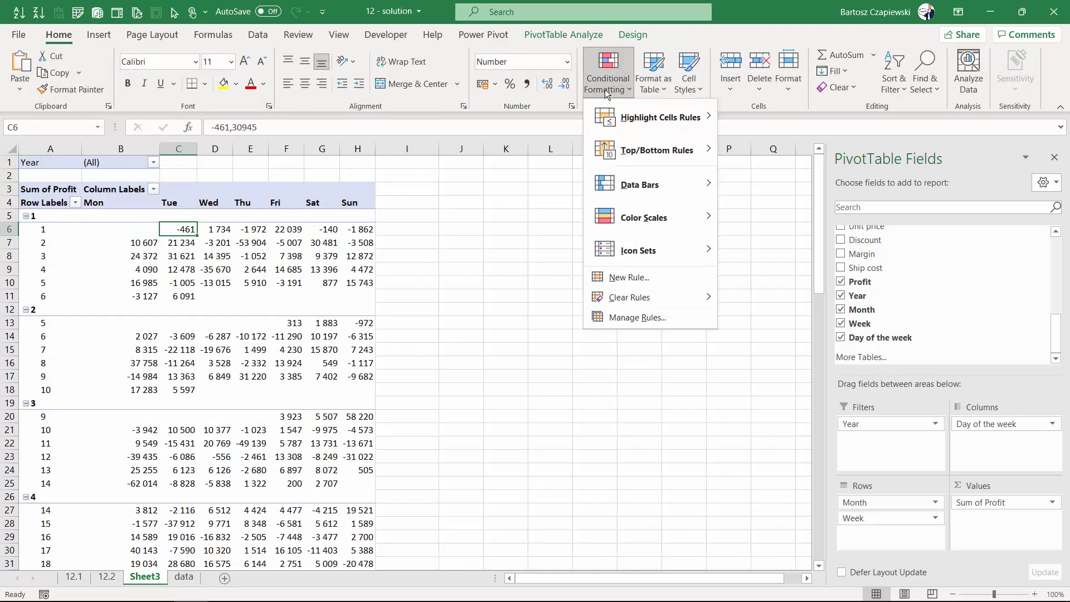
{"action": "mouse_move", "coordinate": [634, 216]}
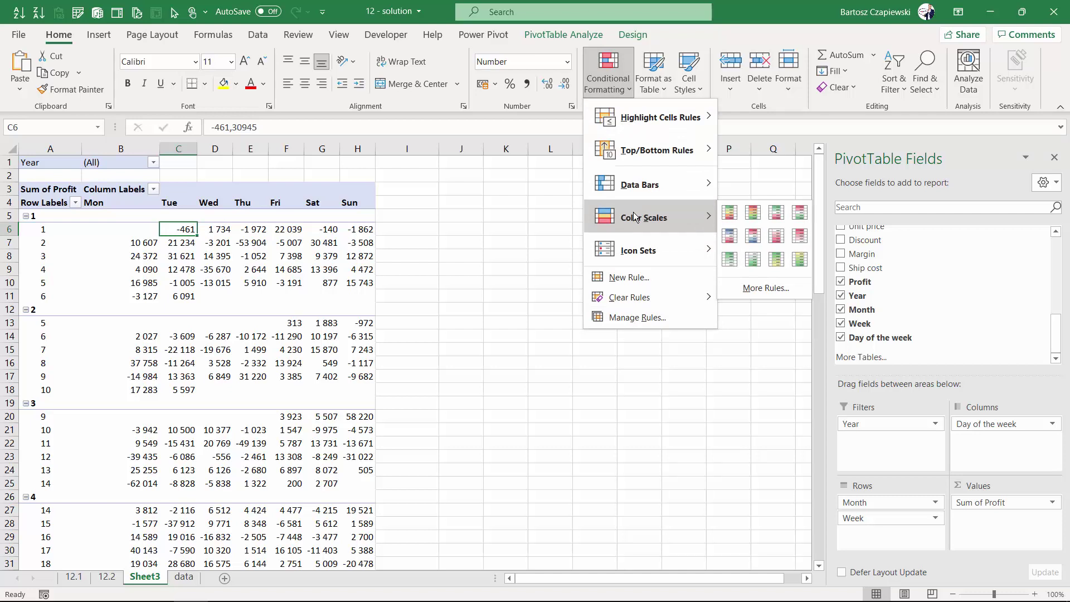
{"action": "left_click", "coordinate": [732, 240]}
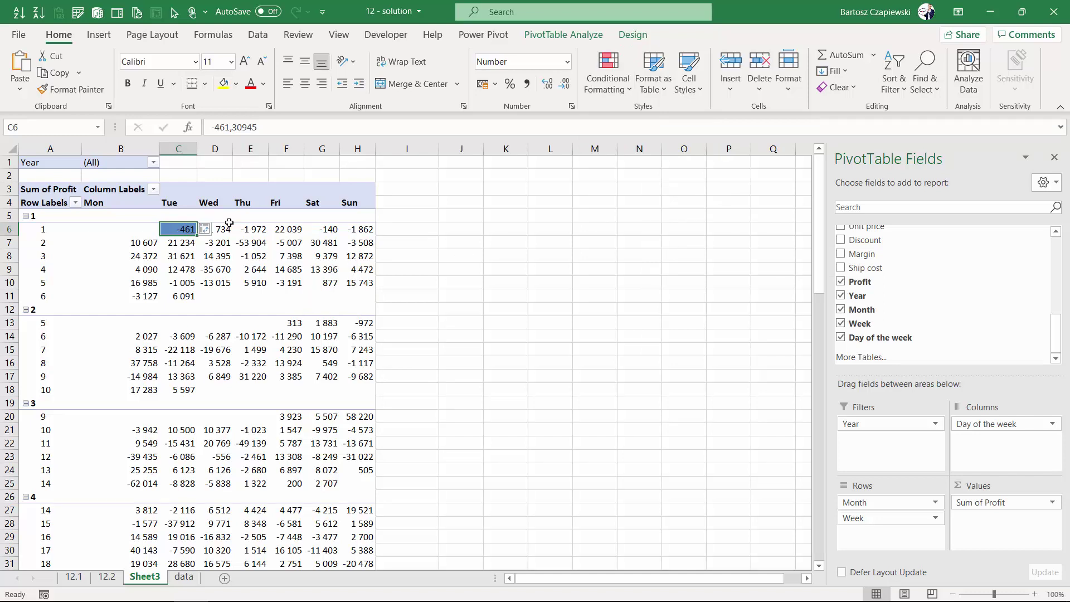
{"action": "left_click", "coordinate": [215, 233]}
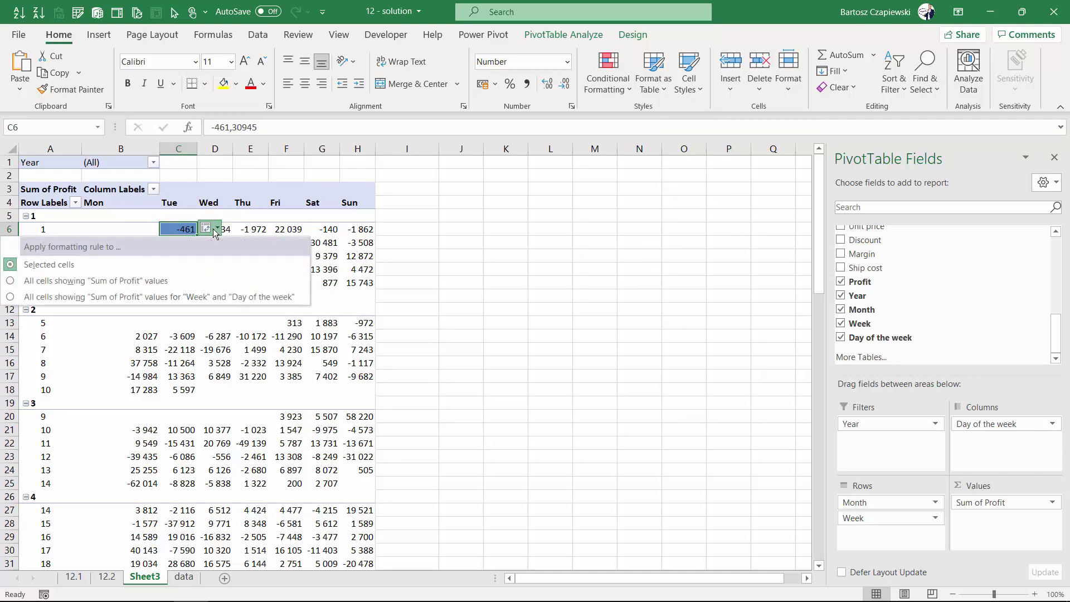
{"action": "left_click", "coordinate": [175, 300]}
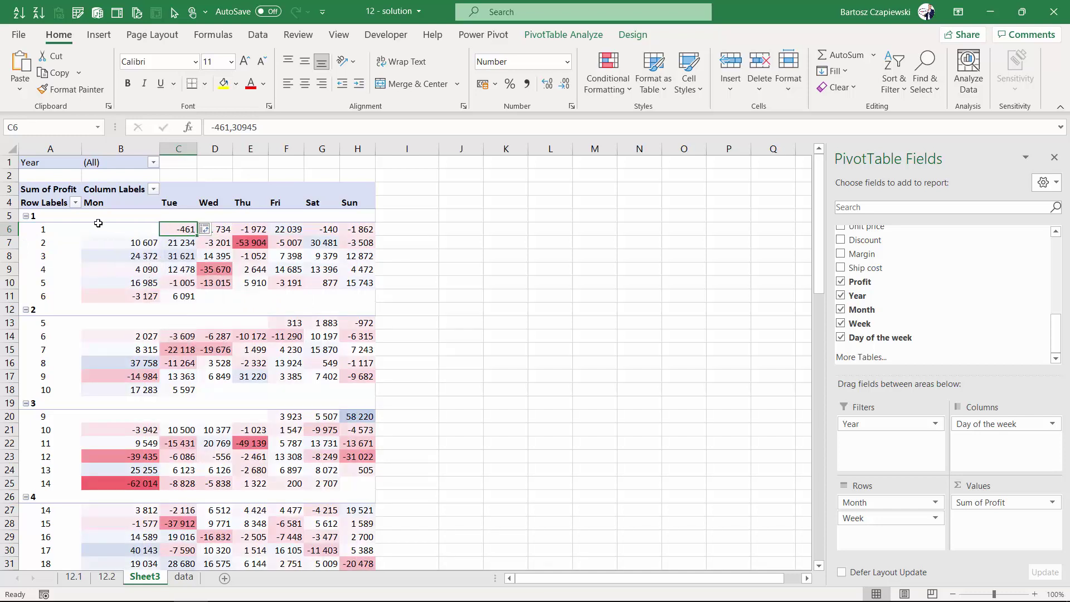
Step: Give the pivot's value cells the custom number format ;;; to hide the figures
{"action": "left_click_drag", "start_coordinate": [96, 217], "coordinate": [357, 538]}
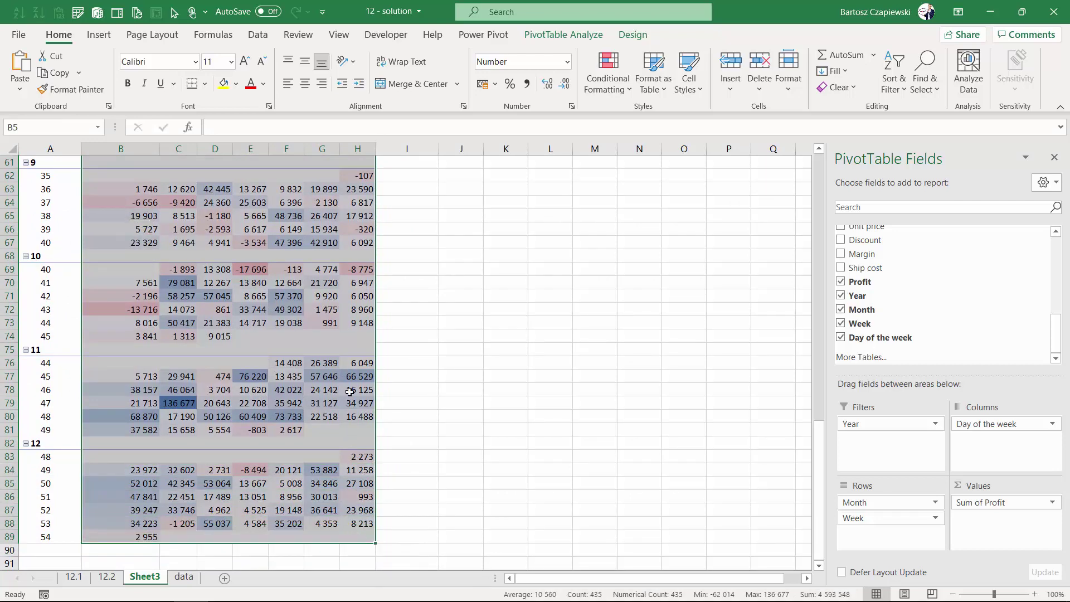
{"action": "right_click", "coordinate": [366, 270]}
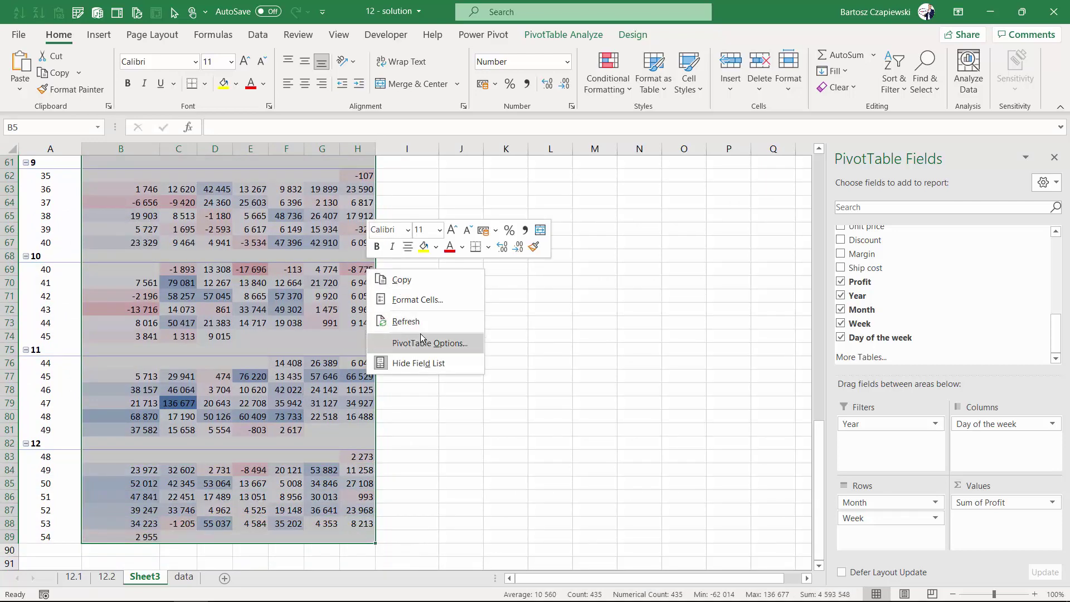
{"action": "left_click", "coordinate": [427, 301]}
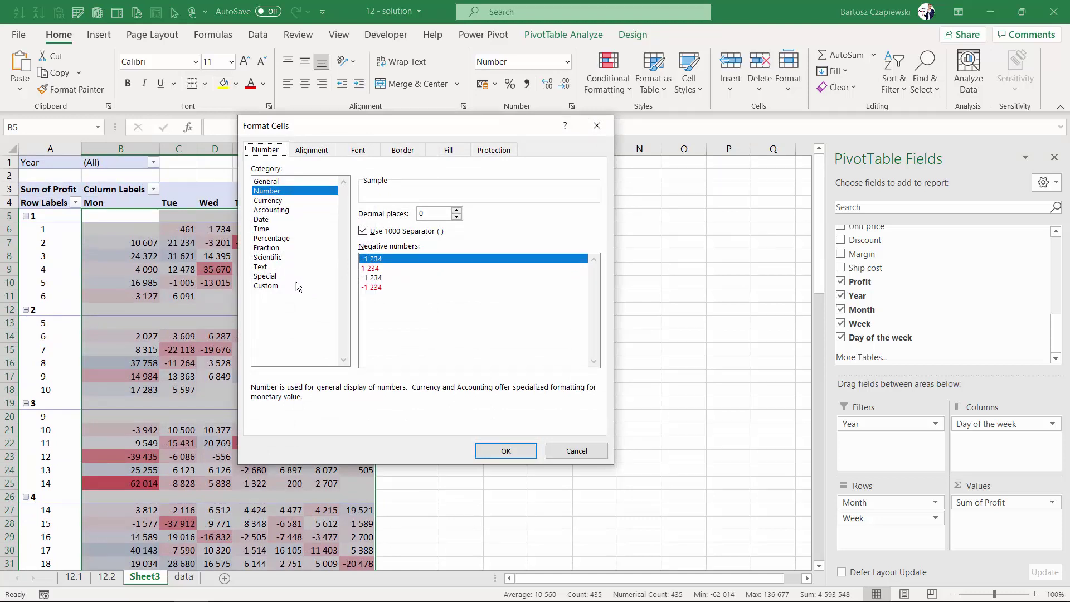
{"action": "left_click", "coordinate": [270, 287]}
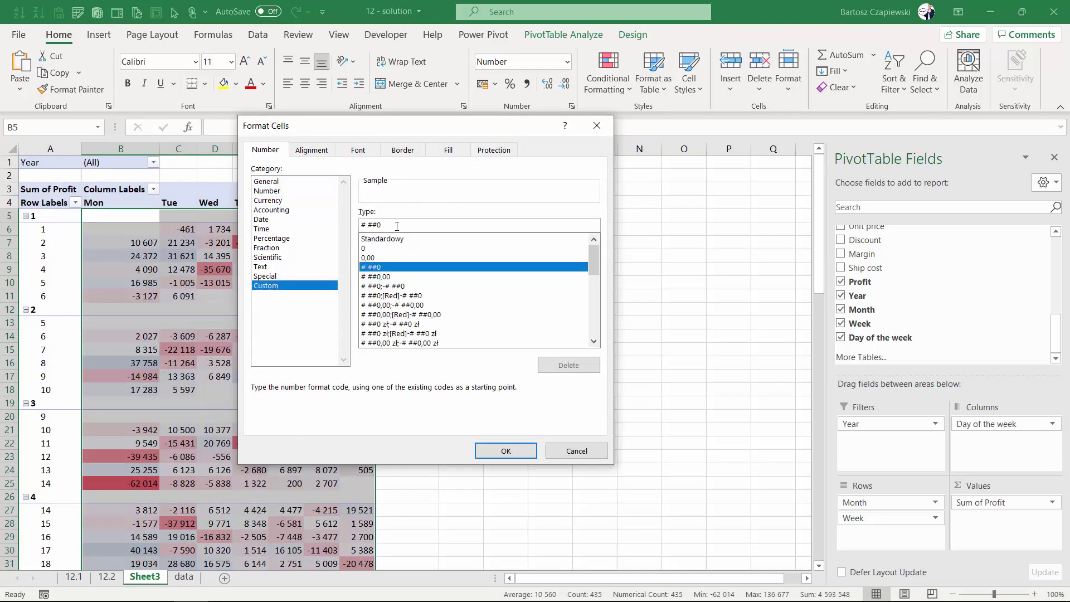
{"action": "type", "text": ";;;"}
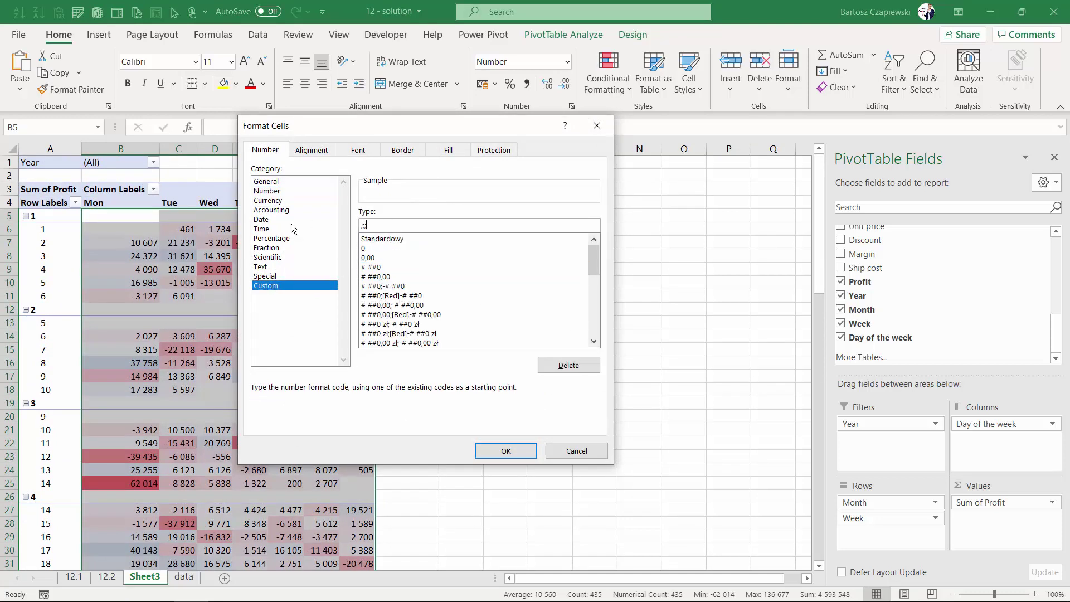
{"action": "left_click", "coordinate": [505, 451]}
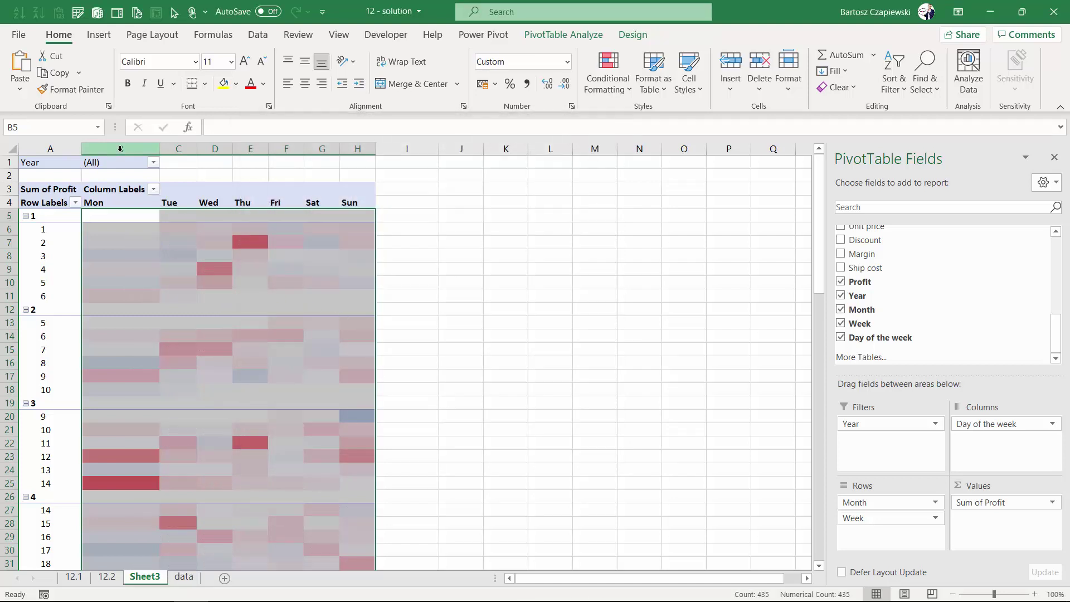
Step: Filter the pivot to Year 2014 and narrow columns B–H to one equal width
{"action": "left_click", "coordinate": [153, 162]}
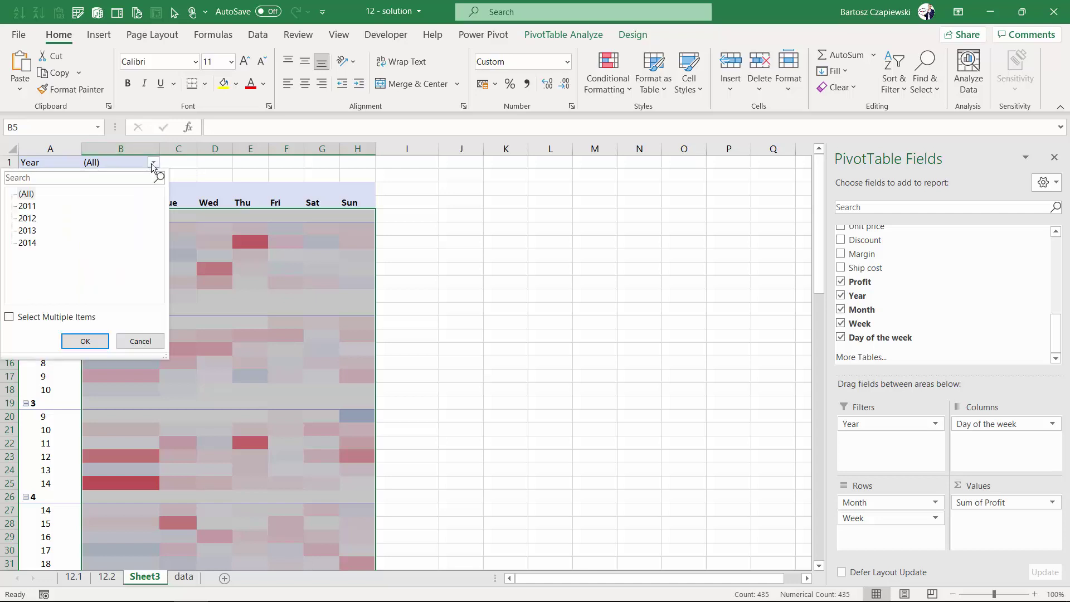
{"action": "left_click", "coordinate": [36, 242]}
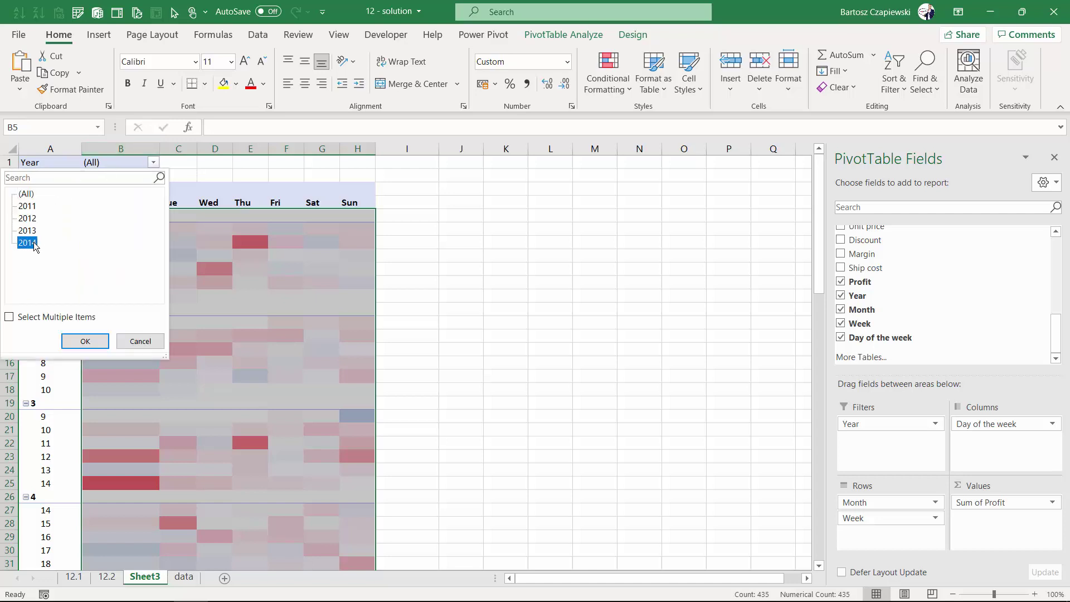
{"action": "left_click", "coordinate": [84, 342]}
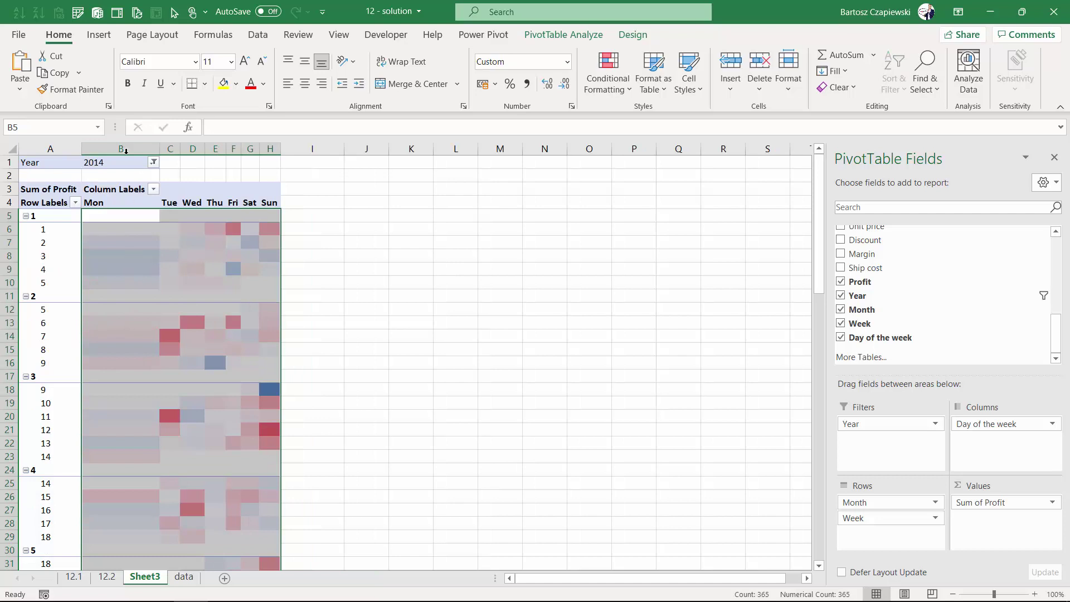
{"action": "left_click_drag", "start_coordinate": [124, 150], "coordinate": [270, 150]}
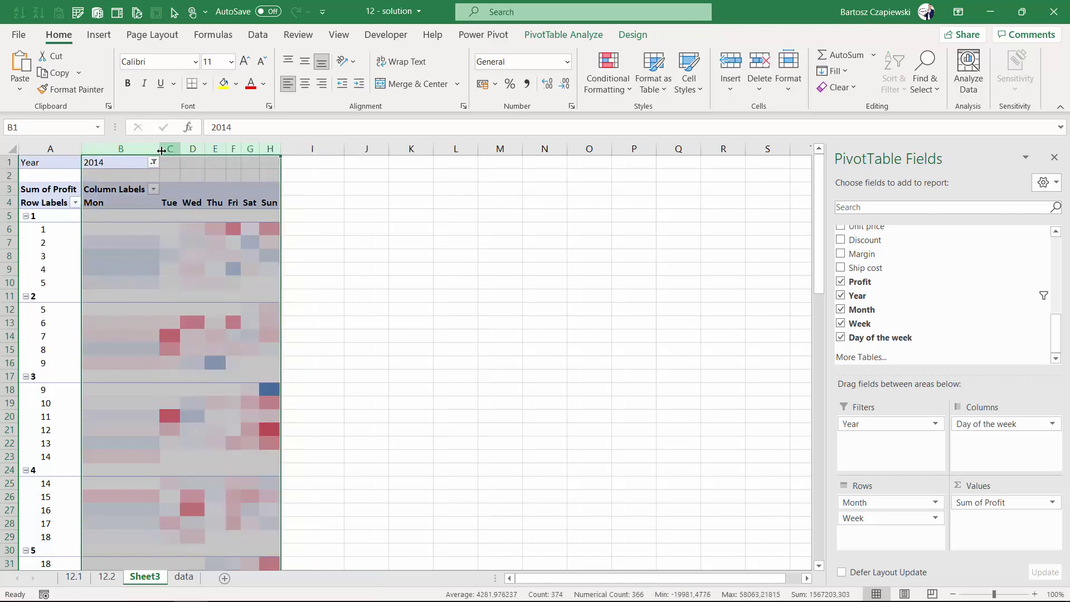
{"action": "left_click_drag", "start_coordinate": [158, 150], "coordinate": [111, 150]}
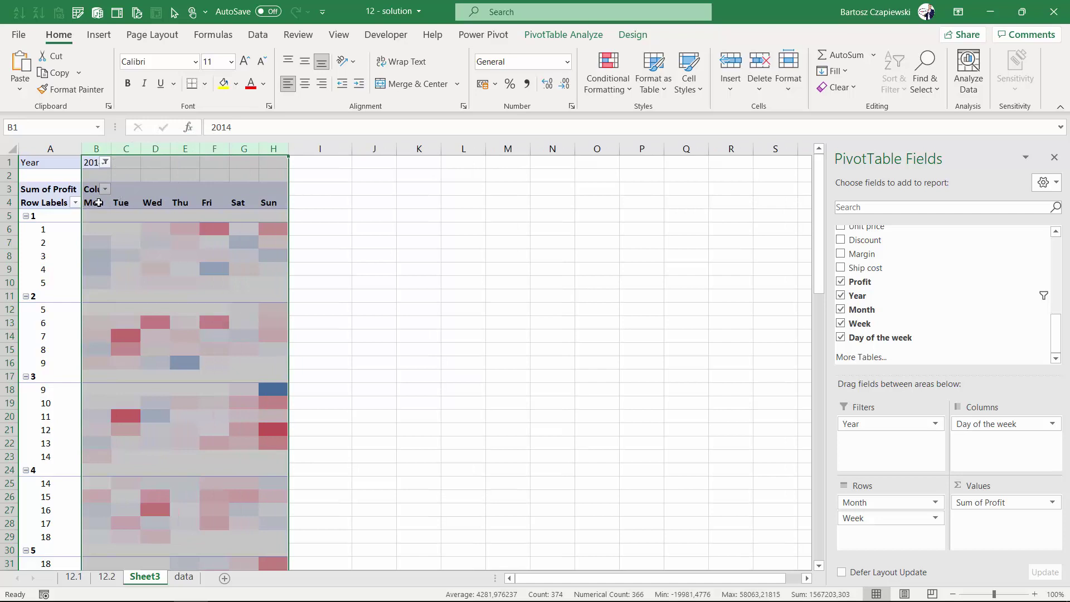
Step: Drill into the dark red Sunday, week 12 cell H21 to list its 19 orders on Sheet4
{"action": "left_click", "coordinate": [128, 241]}
{"action": "scroll", "coordinate": [329, 285], "scroll_direction": "down", "scroll_amount": 1}
{"action": "scroll", "coordinate": [329, 285], "scroll_direction": "down", "scroll_amount": 7}
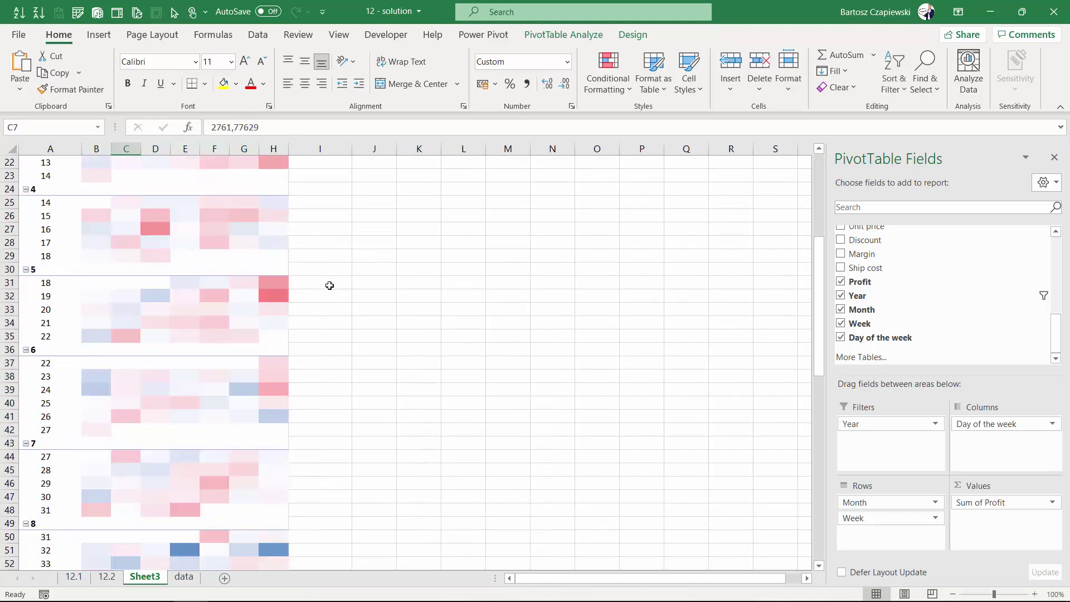
{"action": "scroll", "coordinate": [330, 285], "scroll_direction": "up", "scroll_amount": 7}
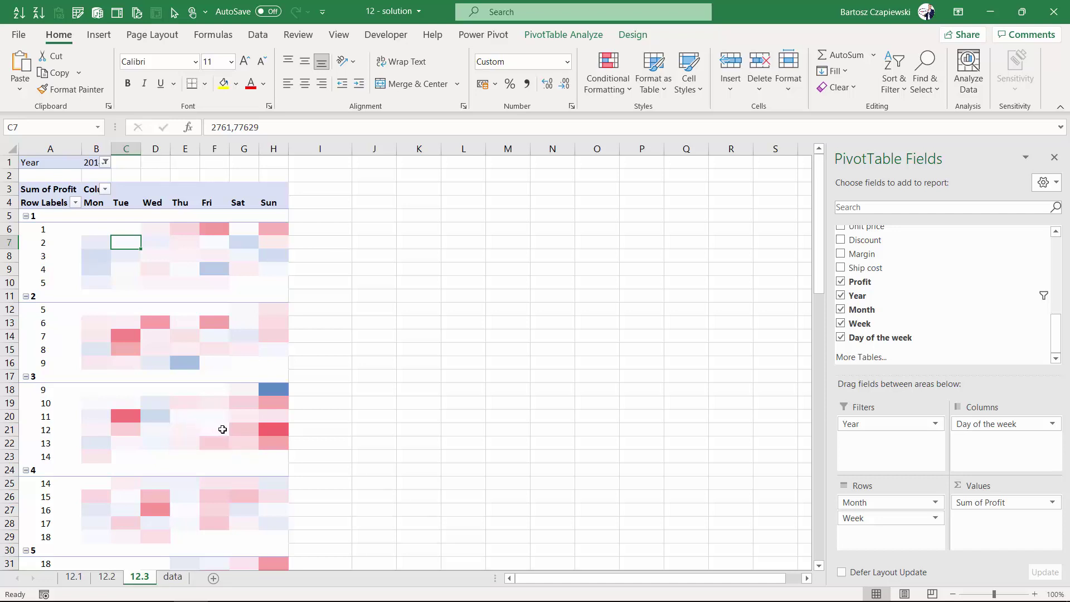
{"action": "left_click", "coordinate": [270, 428]}
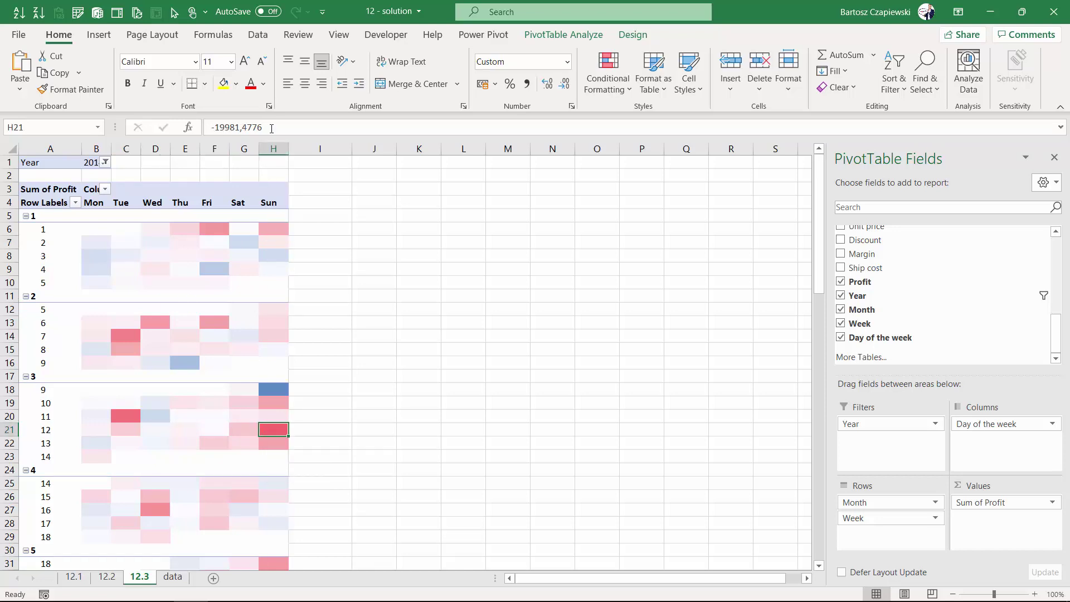
{"action": "double_click", "coordinate": [271, 430]}
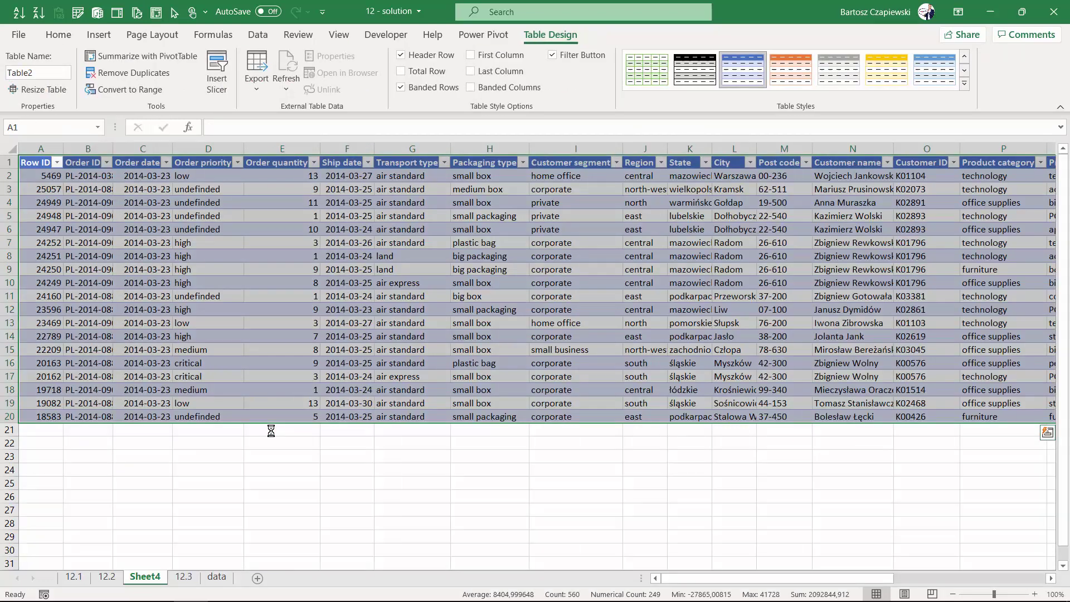